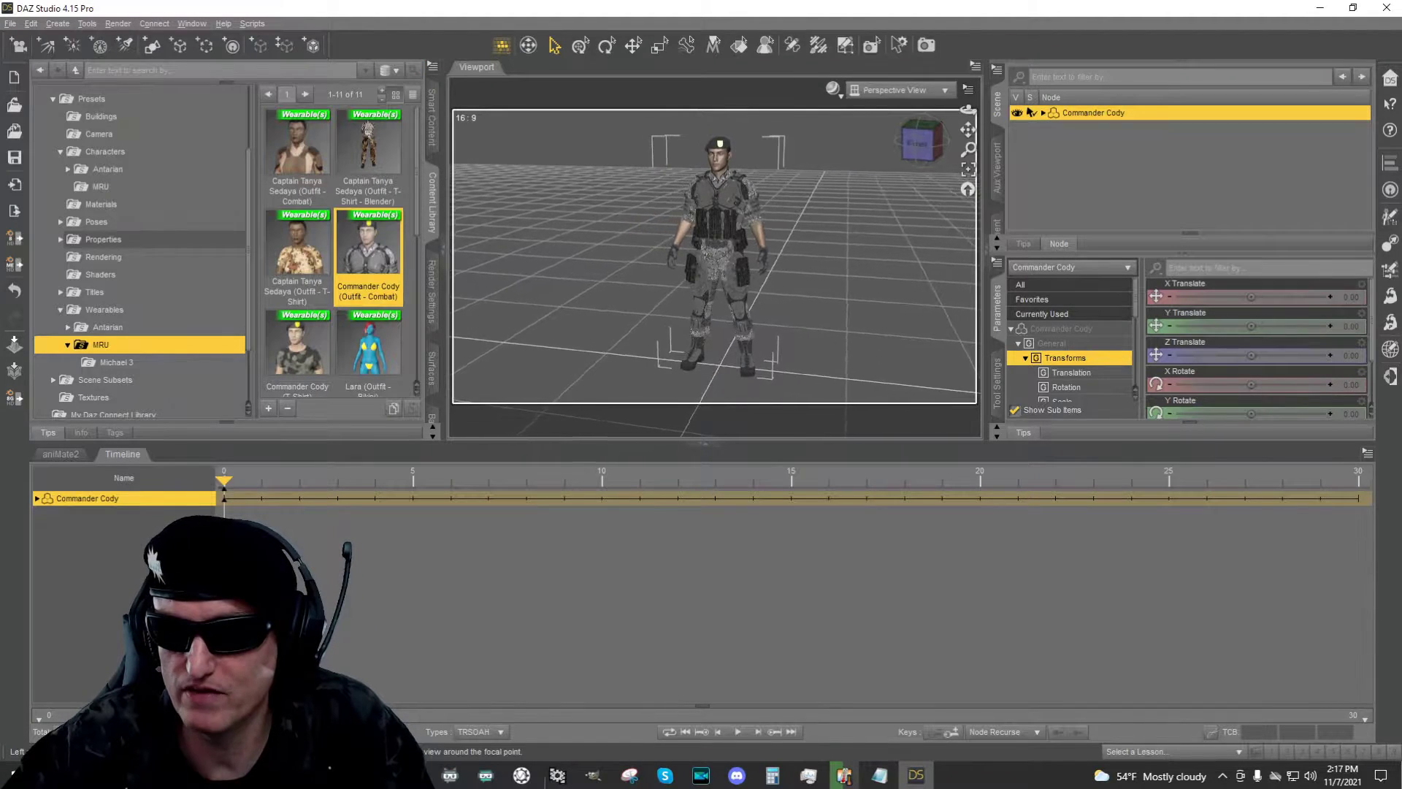
Select a mag pouch on the figure and open the Daz to Blender bridge export settings
left_click(712, 219)
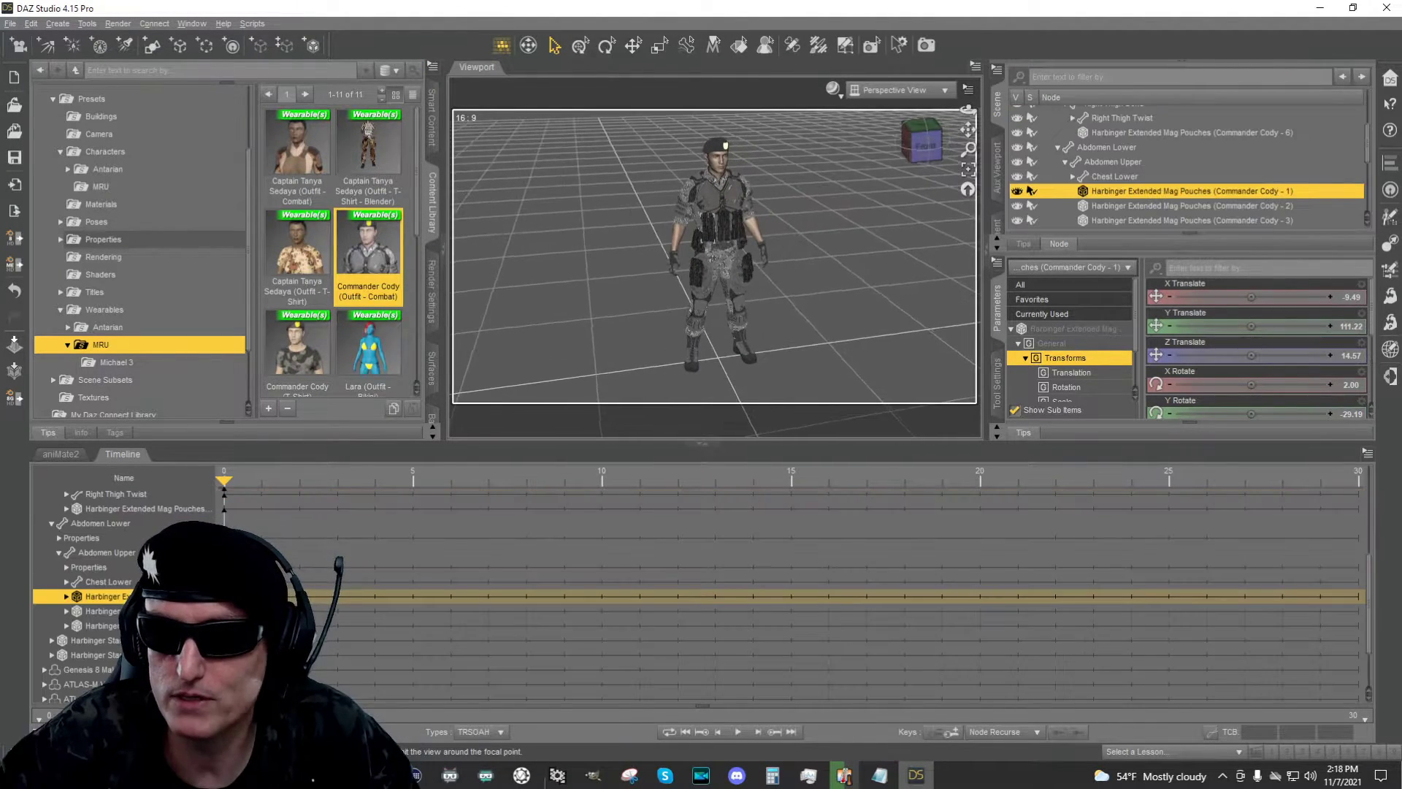
left_click(252, 23)
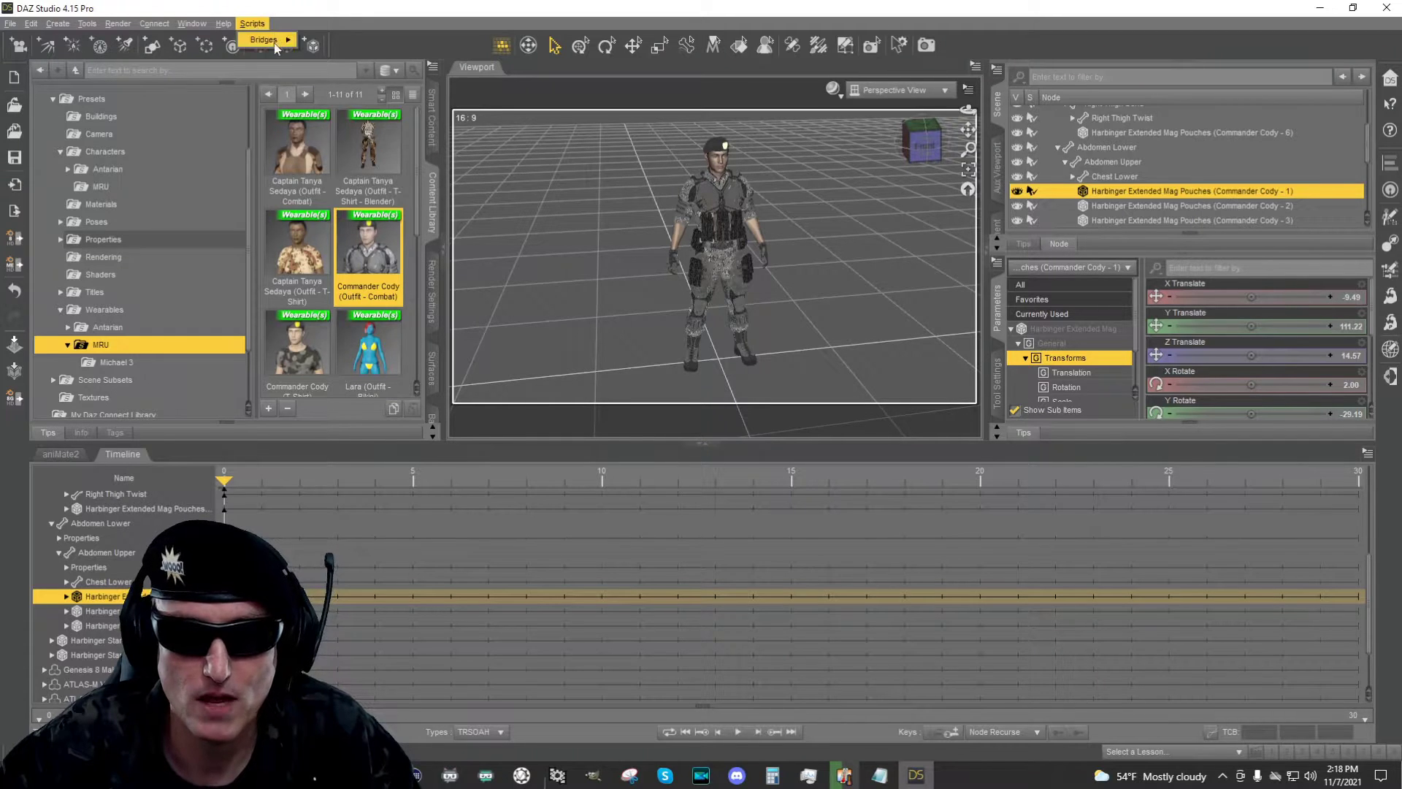
mouse_move(278, 39)
left_click(433, 40)
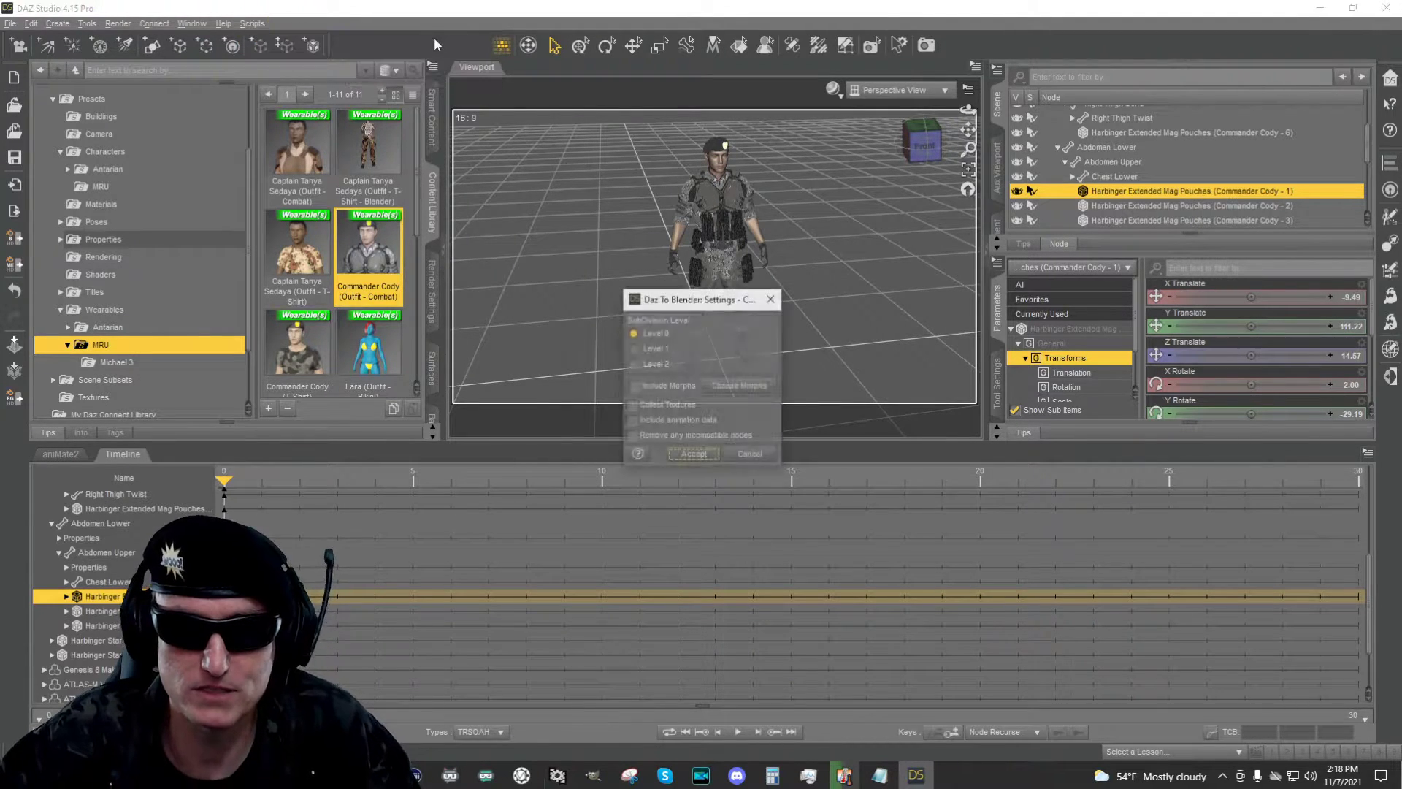
Choose subdivision Level 2, enable Collect Textures and Remove incompatible nodes, then open Choose Morphs
left_click(633, 364)
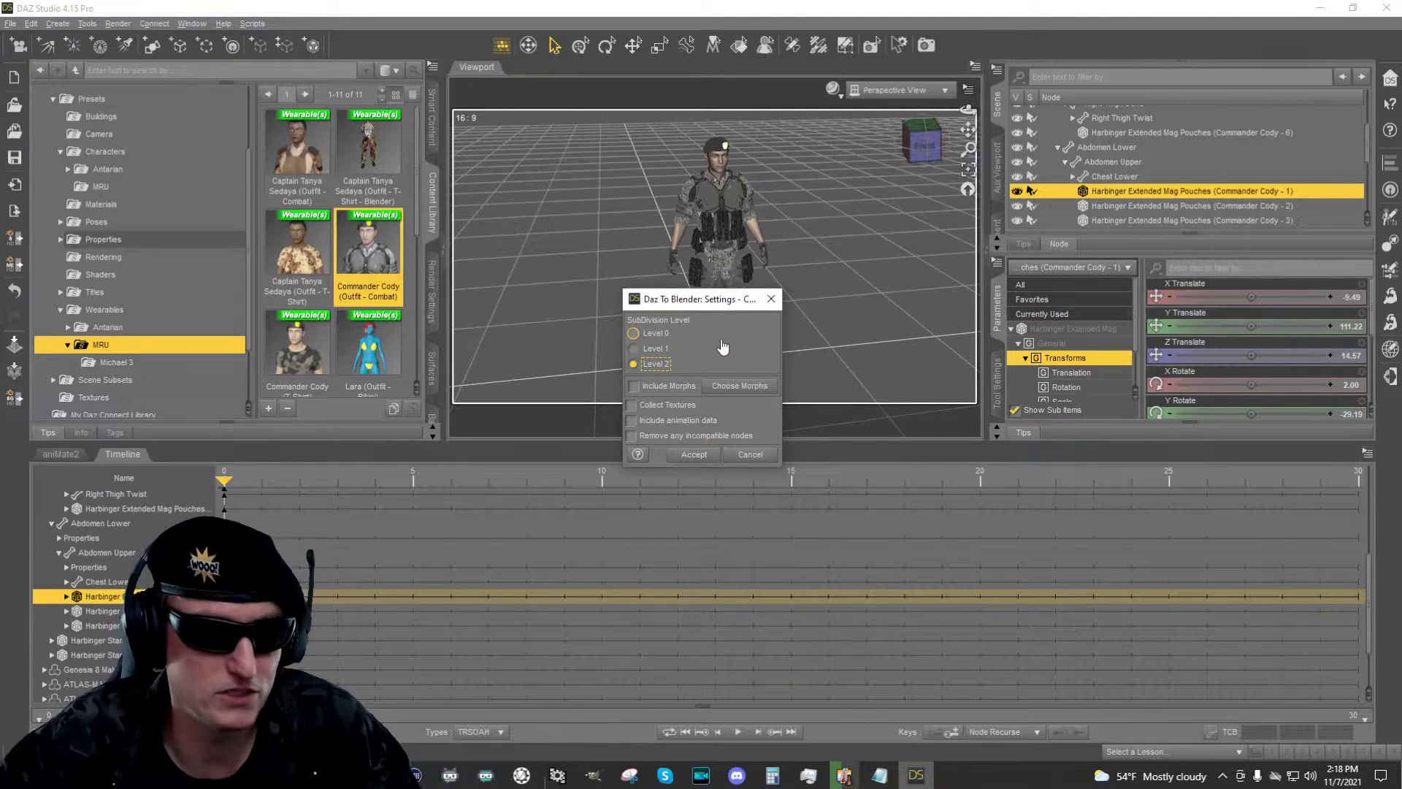
left_click(687, 363)
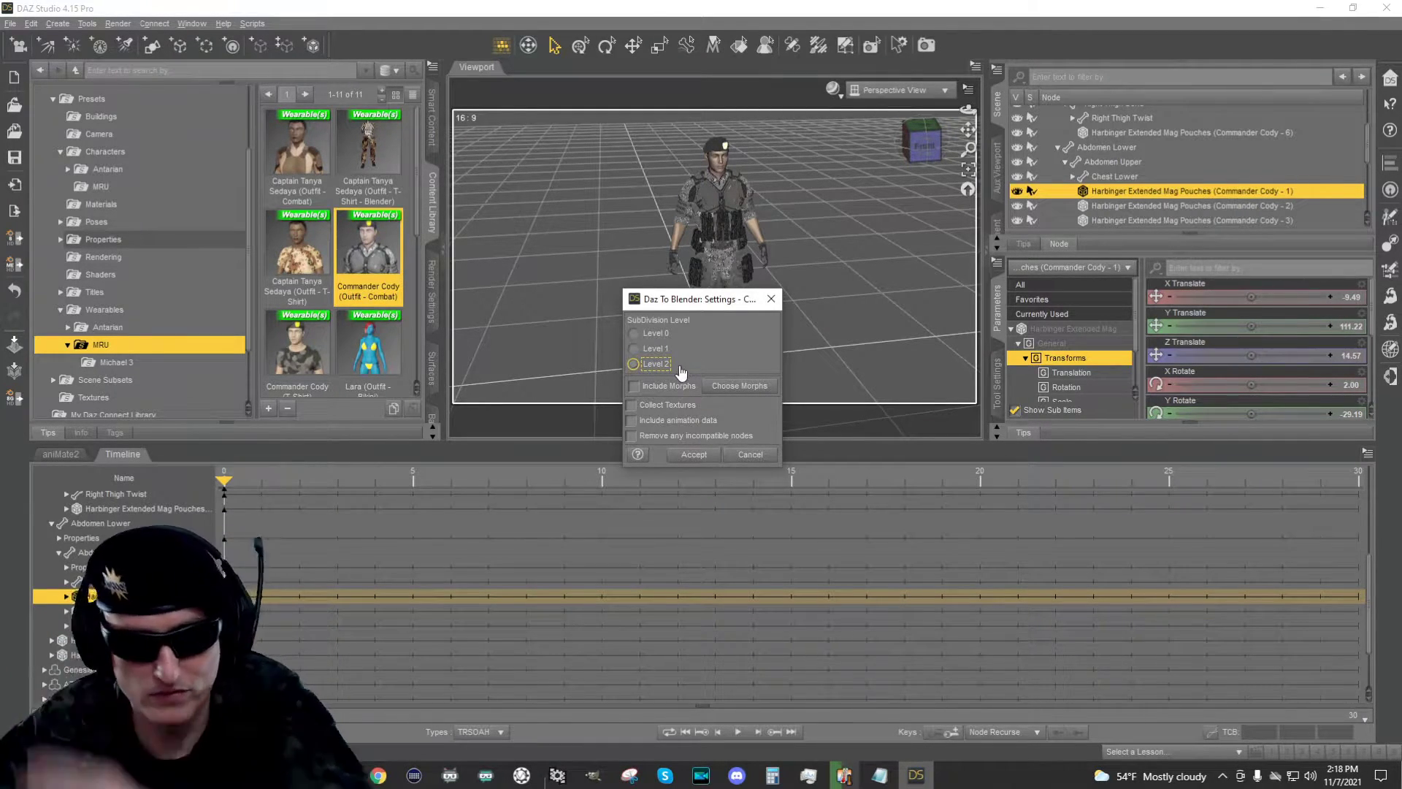
left_click(632, 406)
left_click(631, 437)
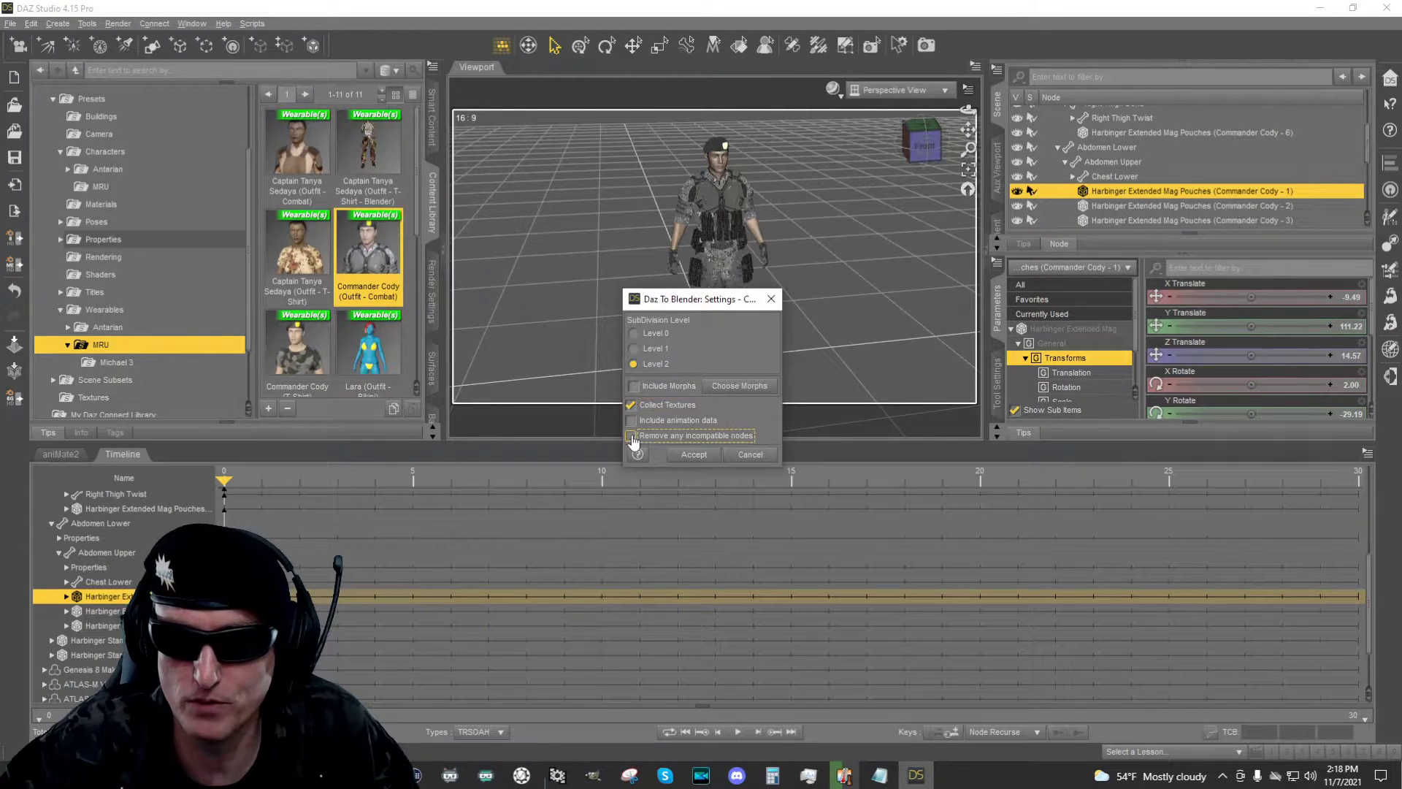
left_click(667, 365)
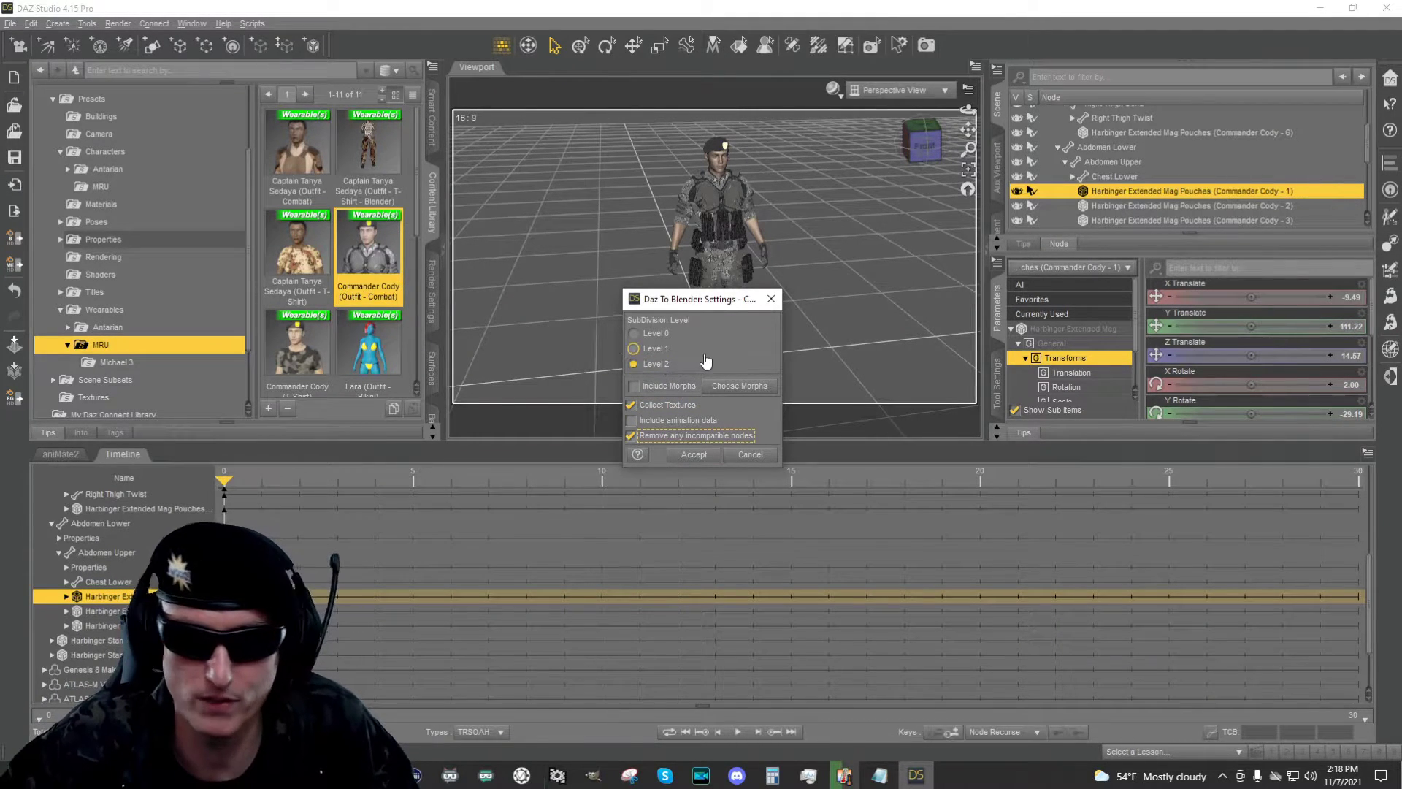
left_click(741, 389)
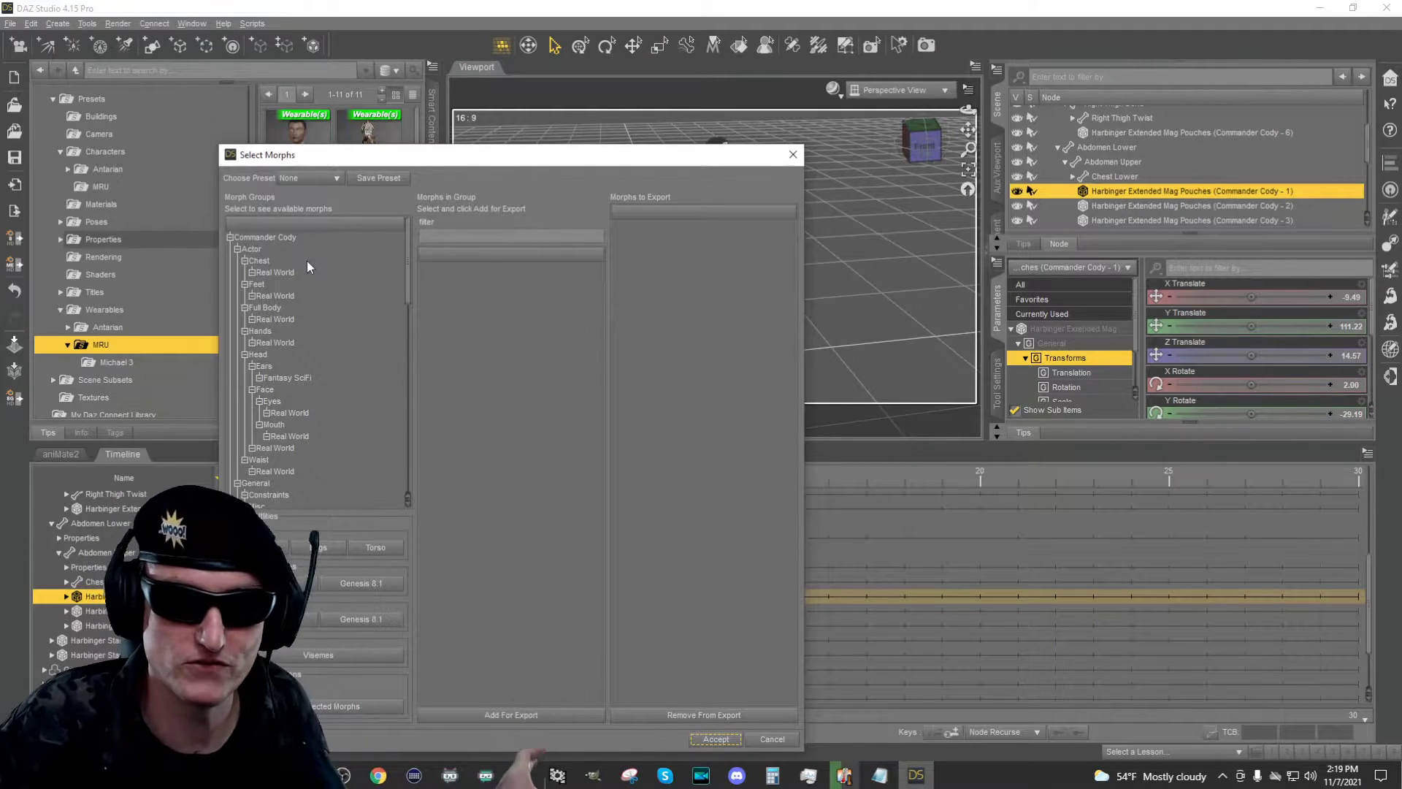
Browse the Morph Groups tree, then cancel Select Morphs without adding any morphs
scroll(345, 303, "down", 10)
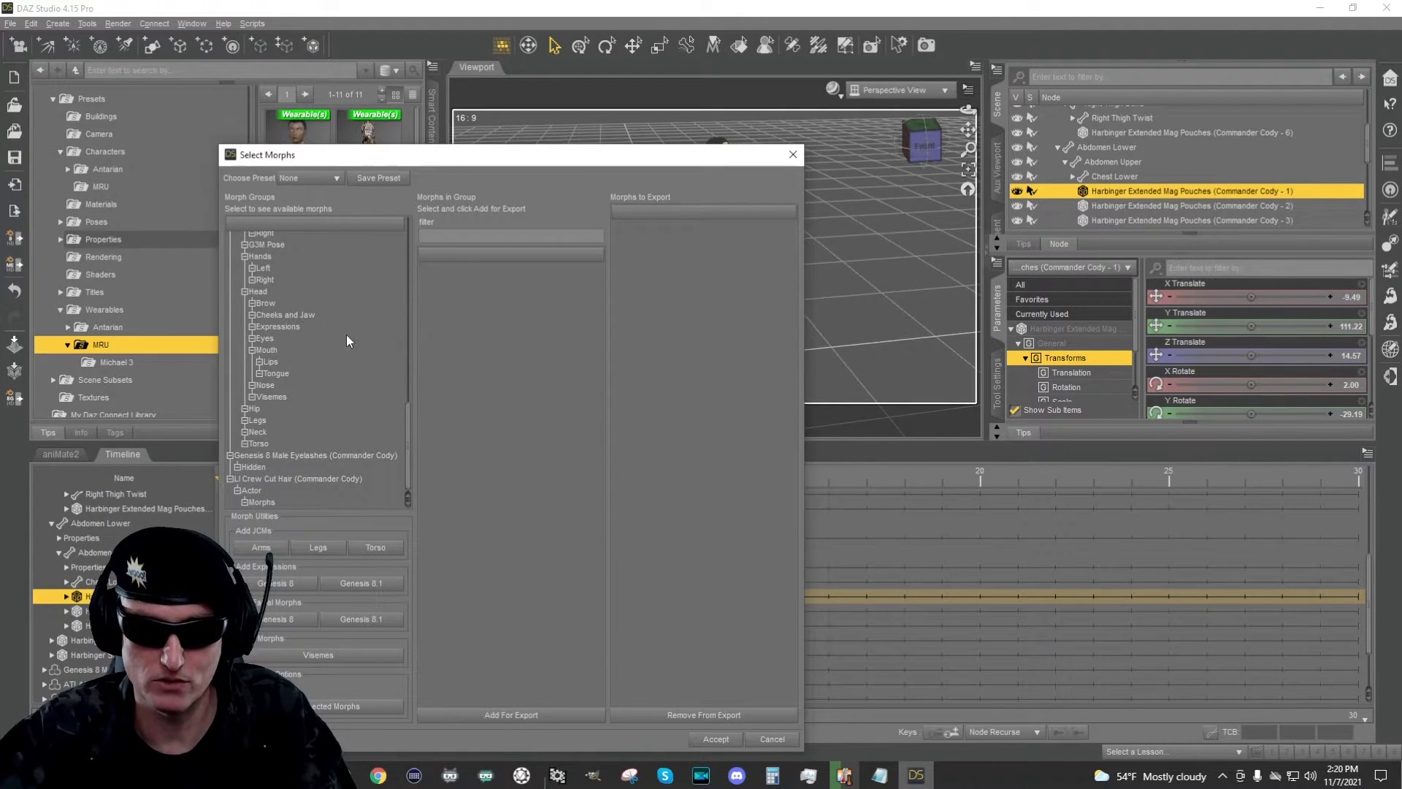
scroll(358, 343, "up", 10)
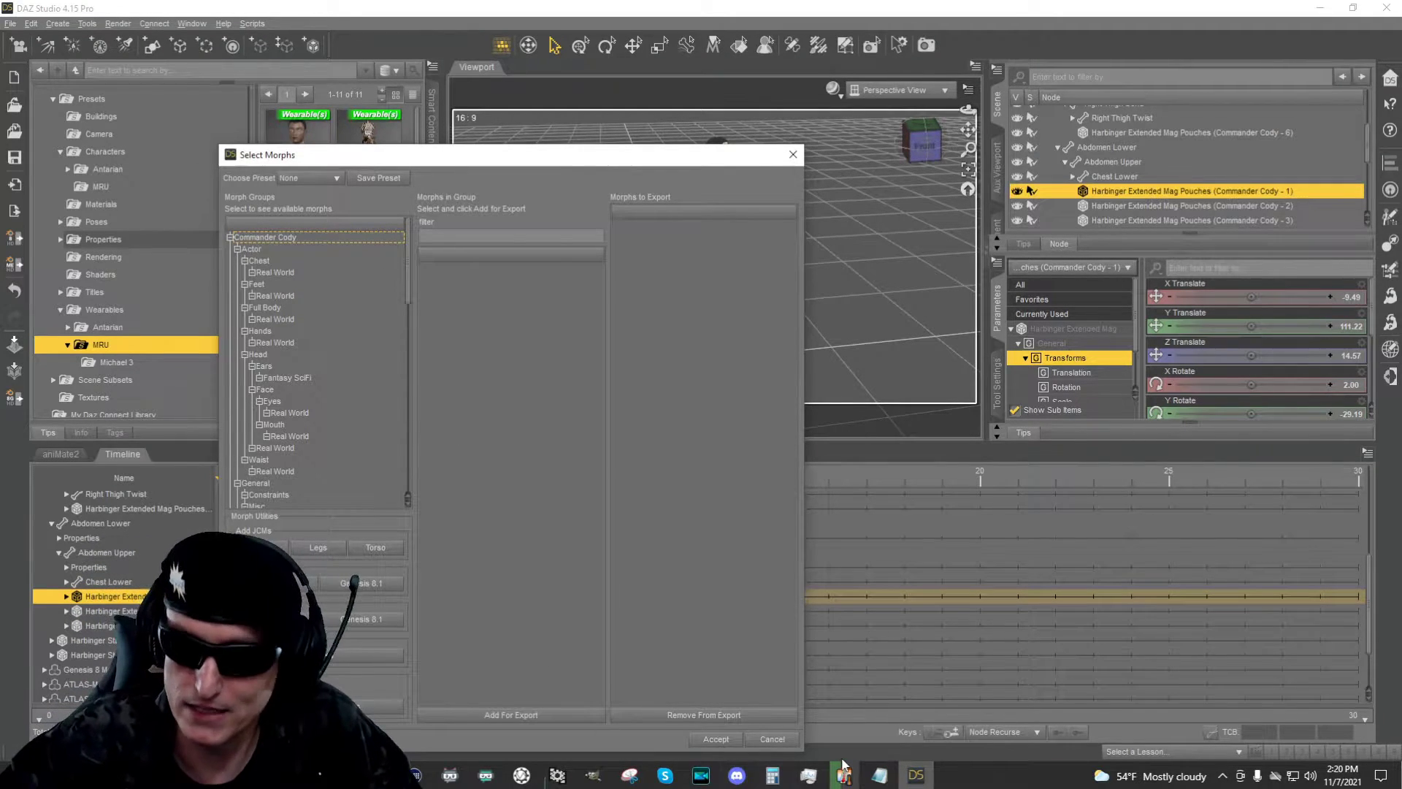
left_click(772, 739)
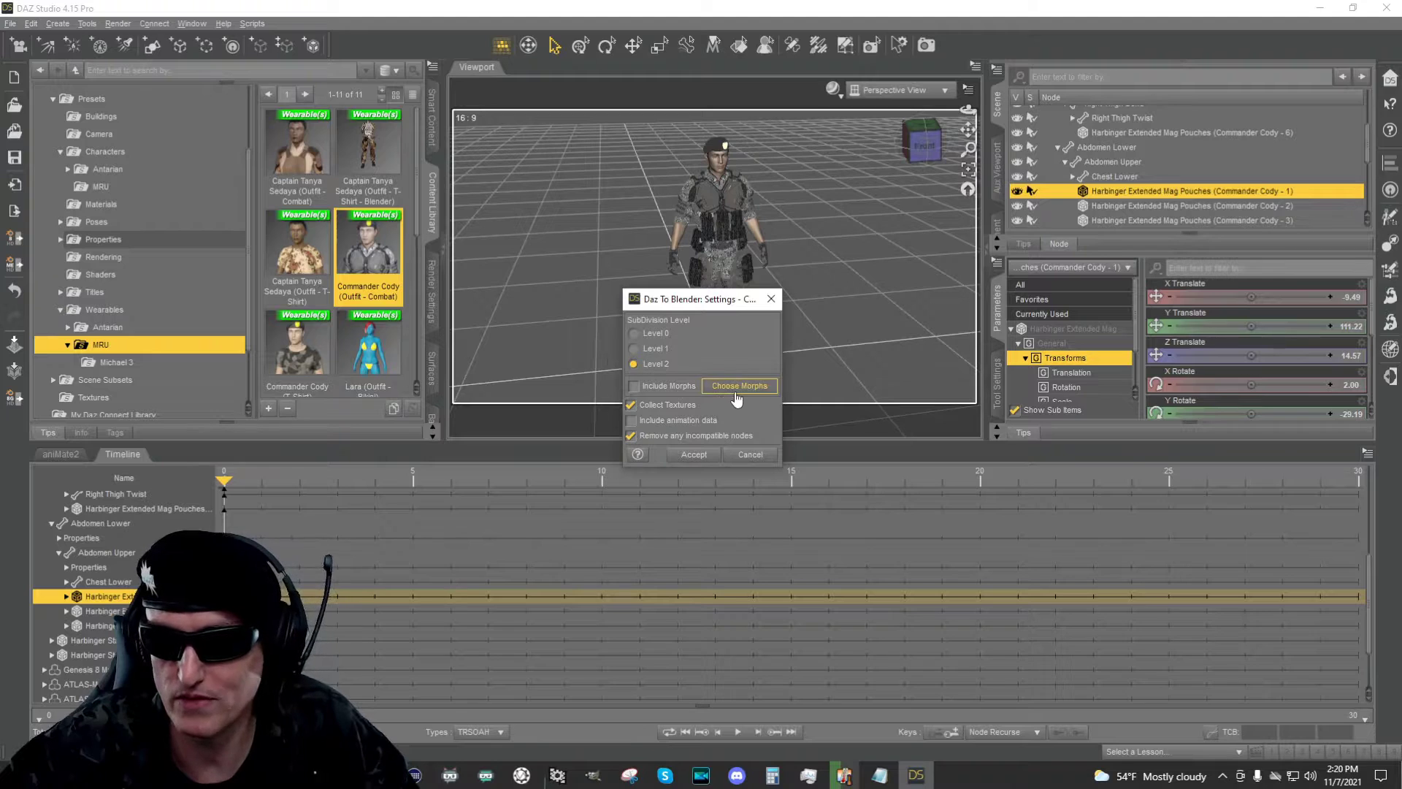
Accept the Daz To Blender Settings to export Commander Cody to Blender
left_click(698, 454)
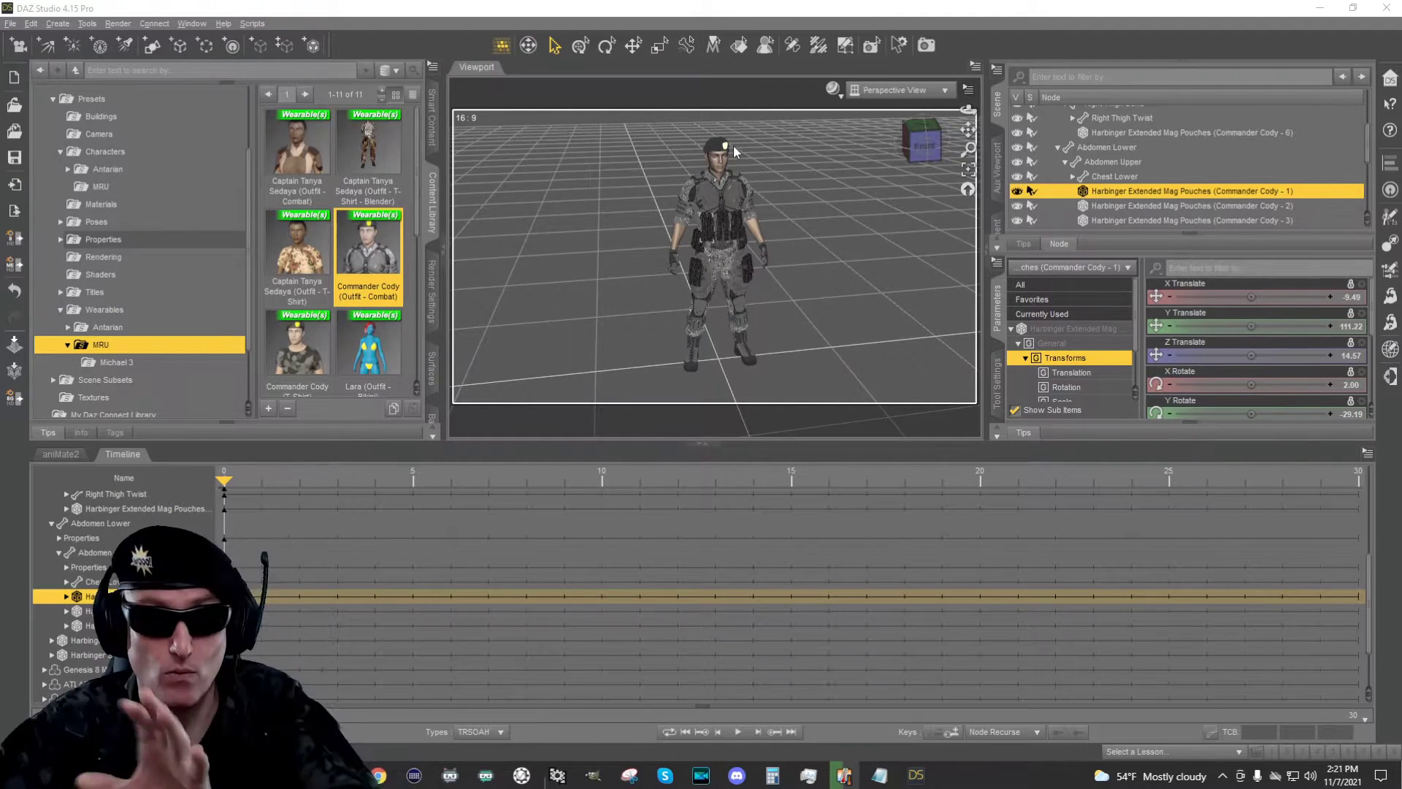
left_click(834, 94)
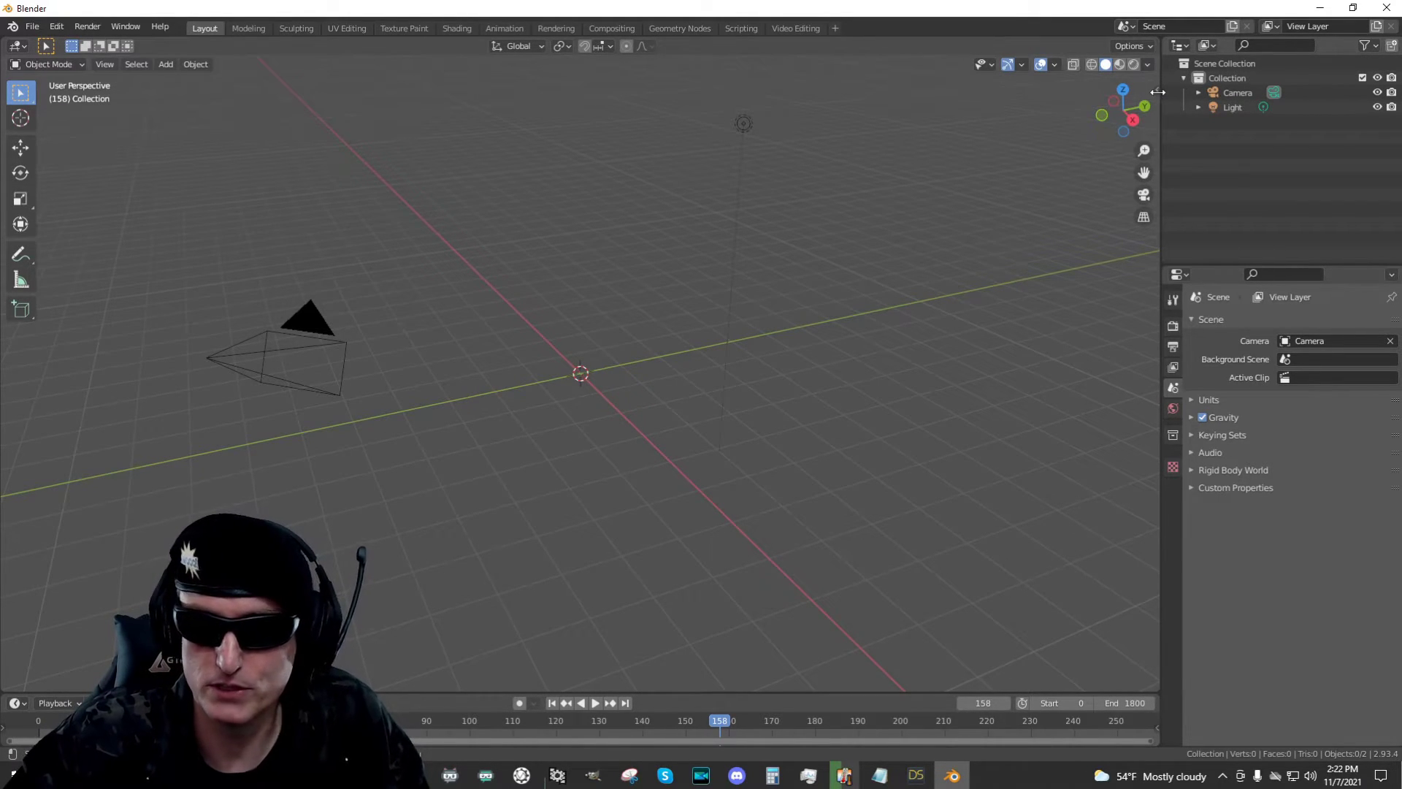
Import the new Genesis figure from the Daz To Blender tab in the side panel
key("n")
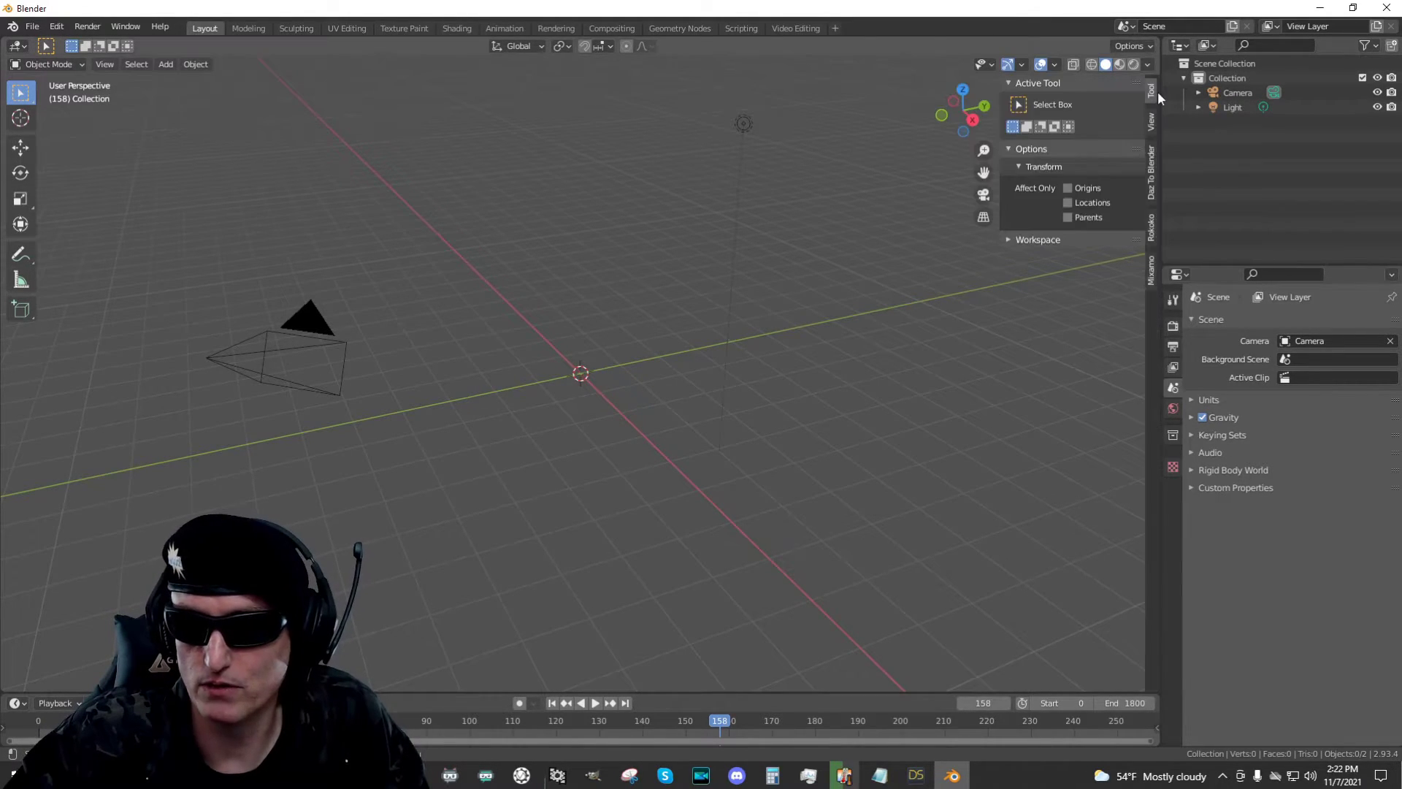
left_click(1151, 178)
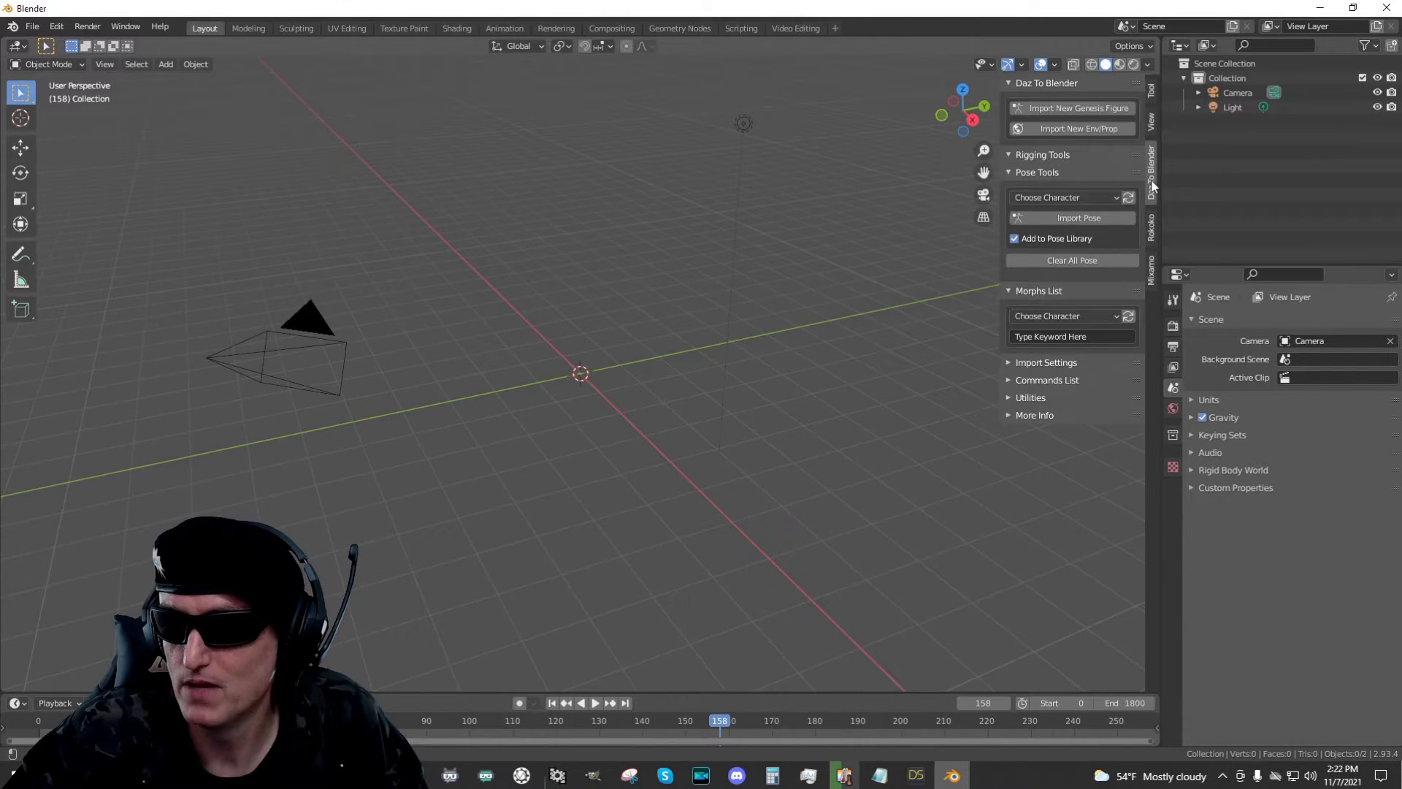
left_click(1080, 106)
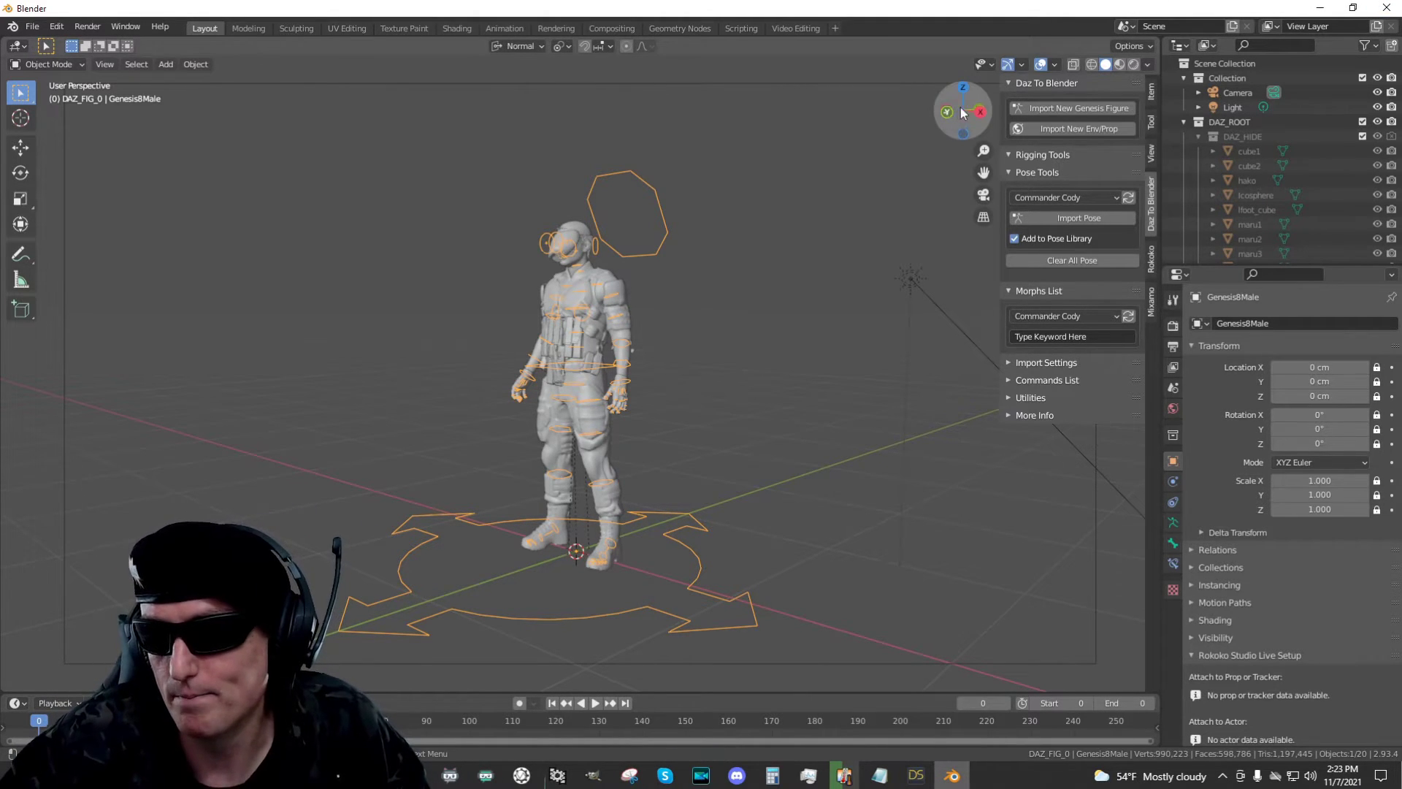
Delete the duplicated torso mag pouch and the small belt pouch
left_click_drag(981, 114, 1015, 123)
scroll(725, 226, "up", 6)
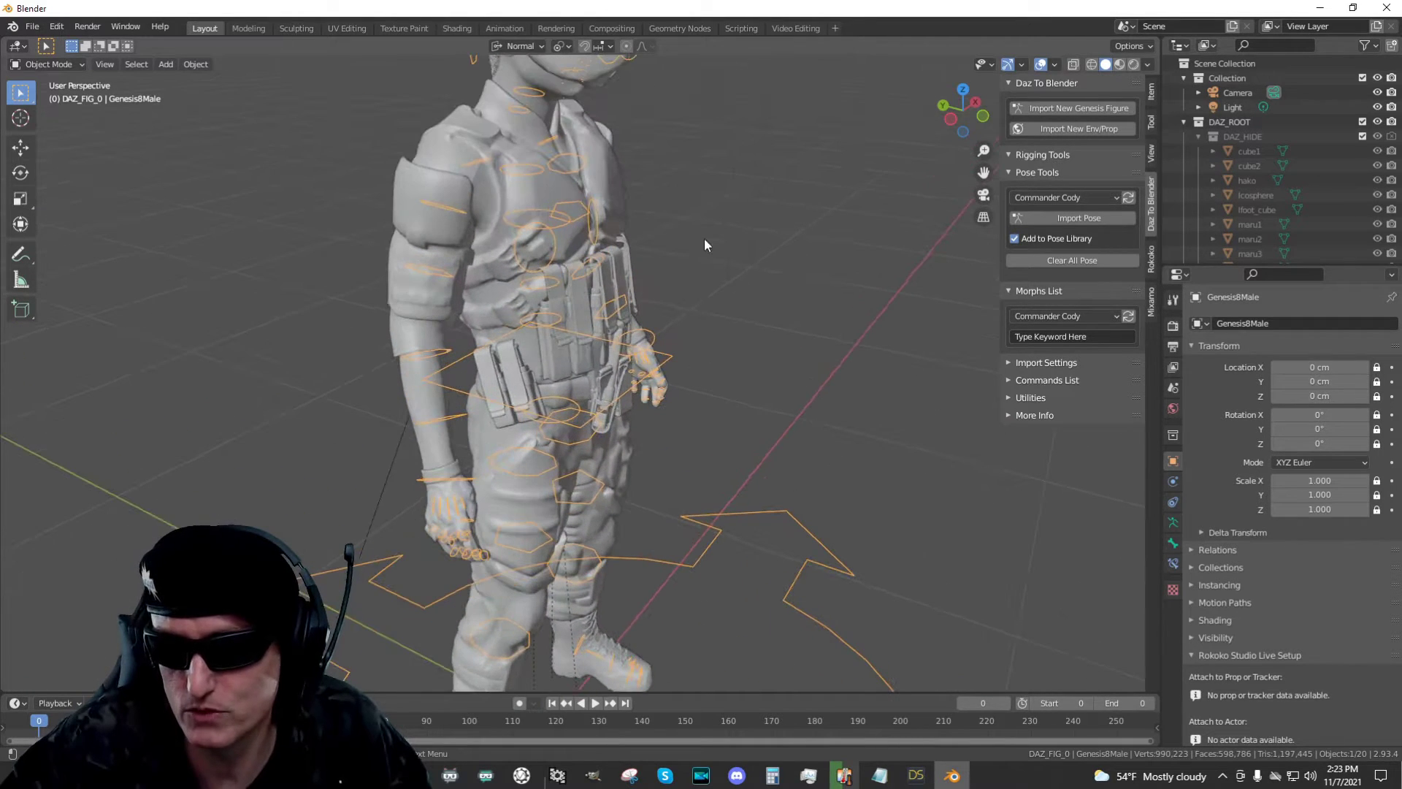
left_click_drag(985, 127, 809, 182)
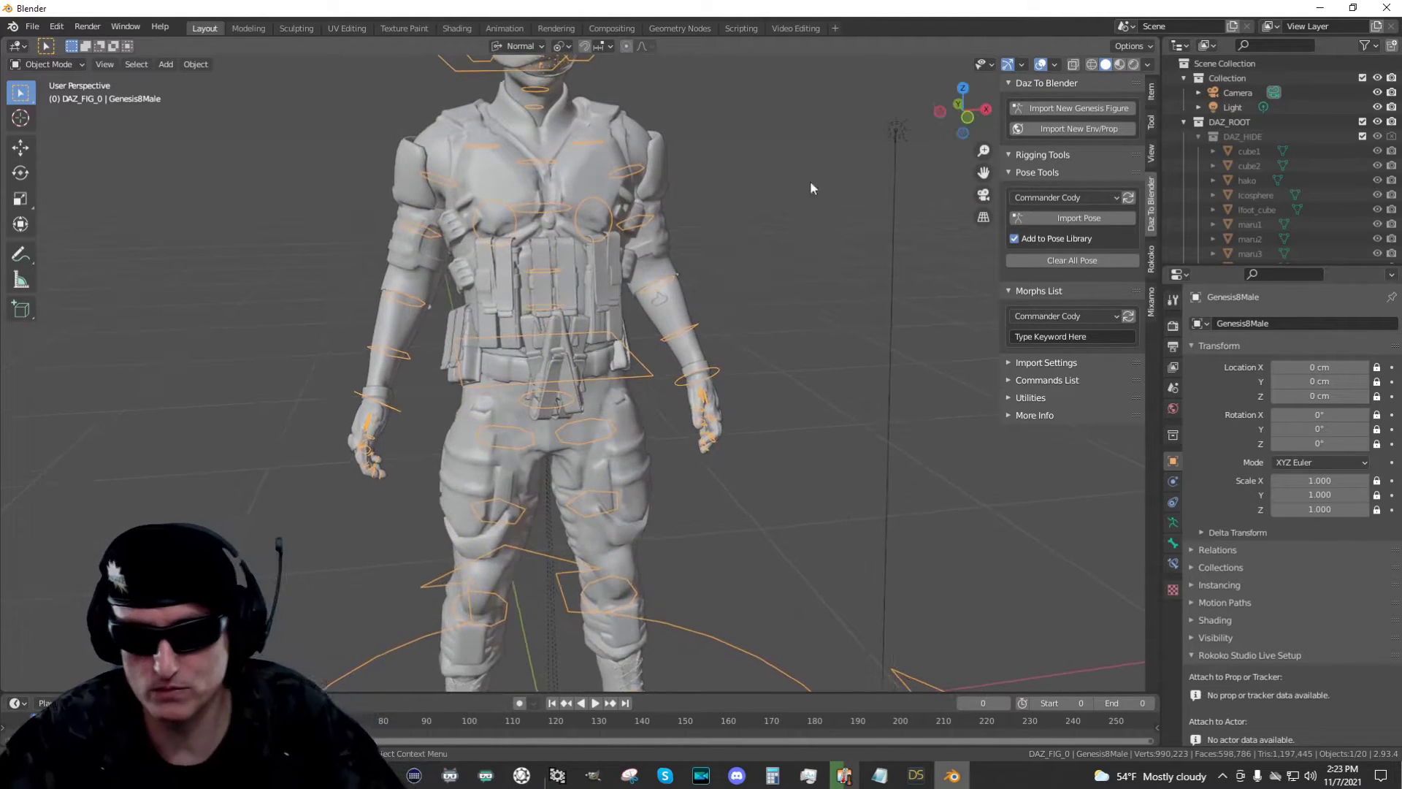
left_click(555, 377)
key("Delete")
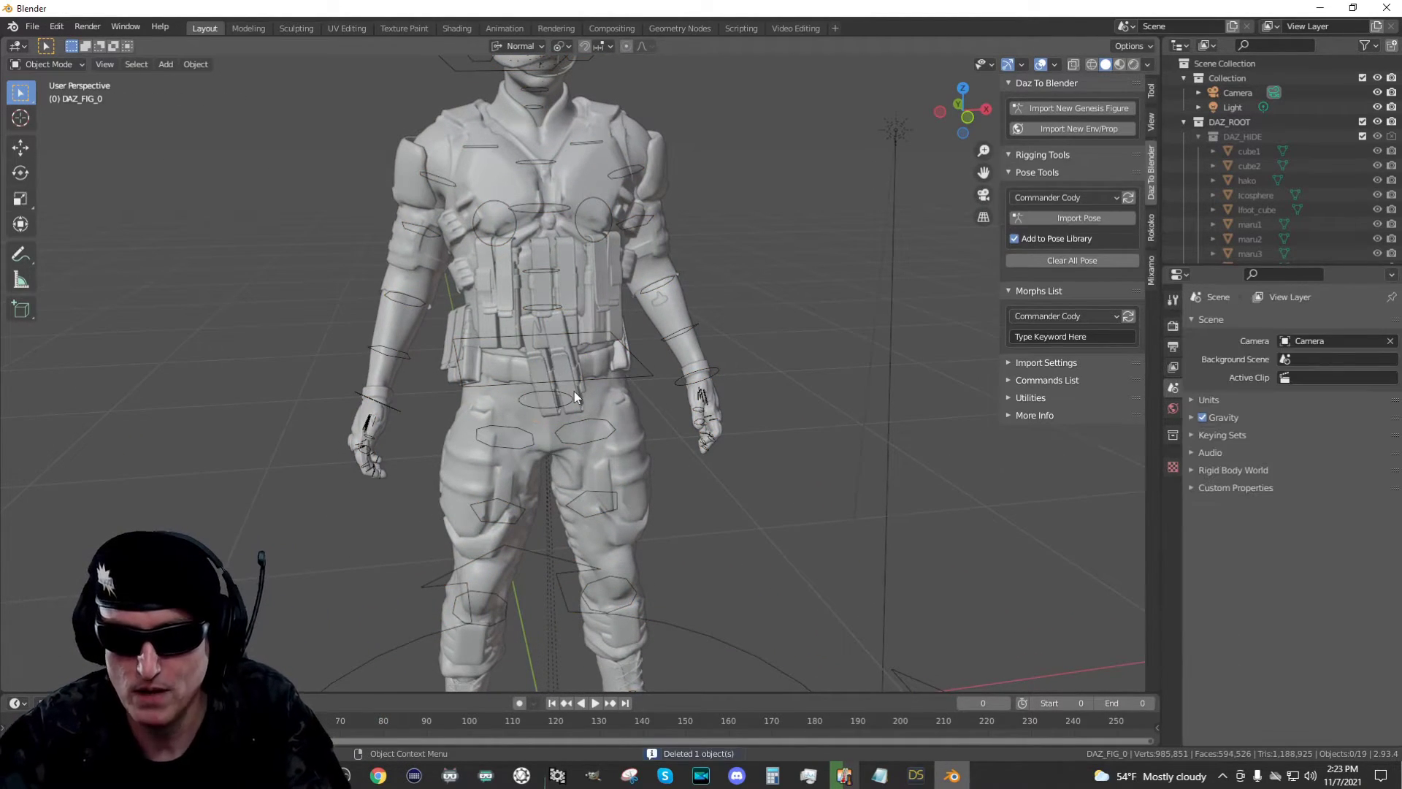
left_click(628, 358)
key("Delete")
Select the beret and orbit to a three-quarter side view
left_click_drag(971, 115, 710, 178)
left_click(621, 226)
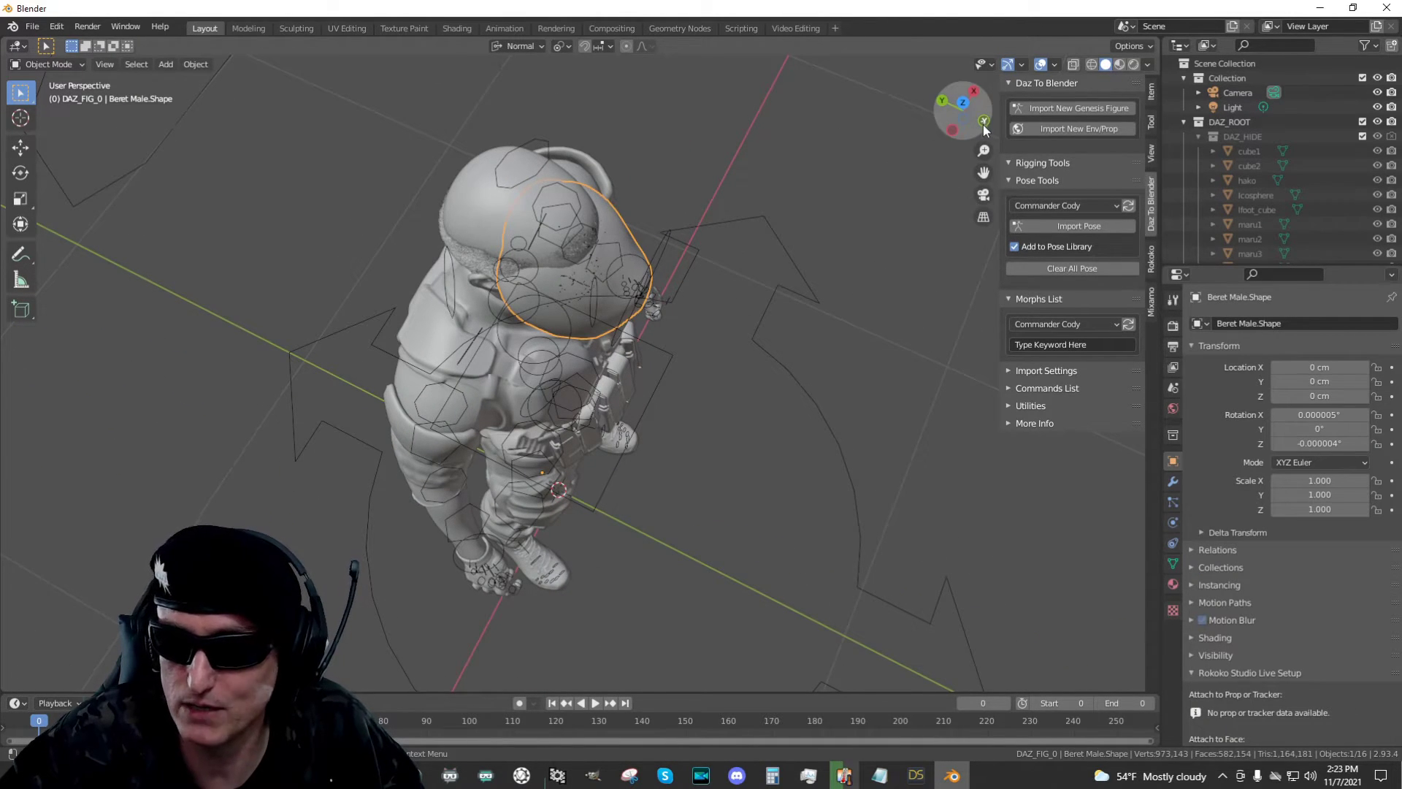
left_click_drag(962, 111, 953, 124)
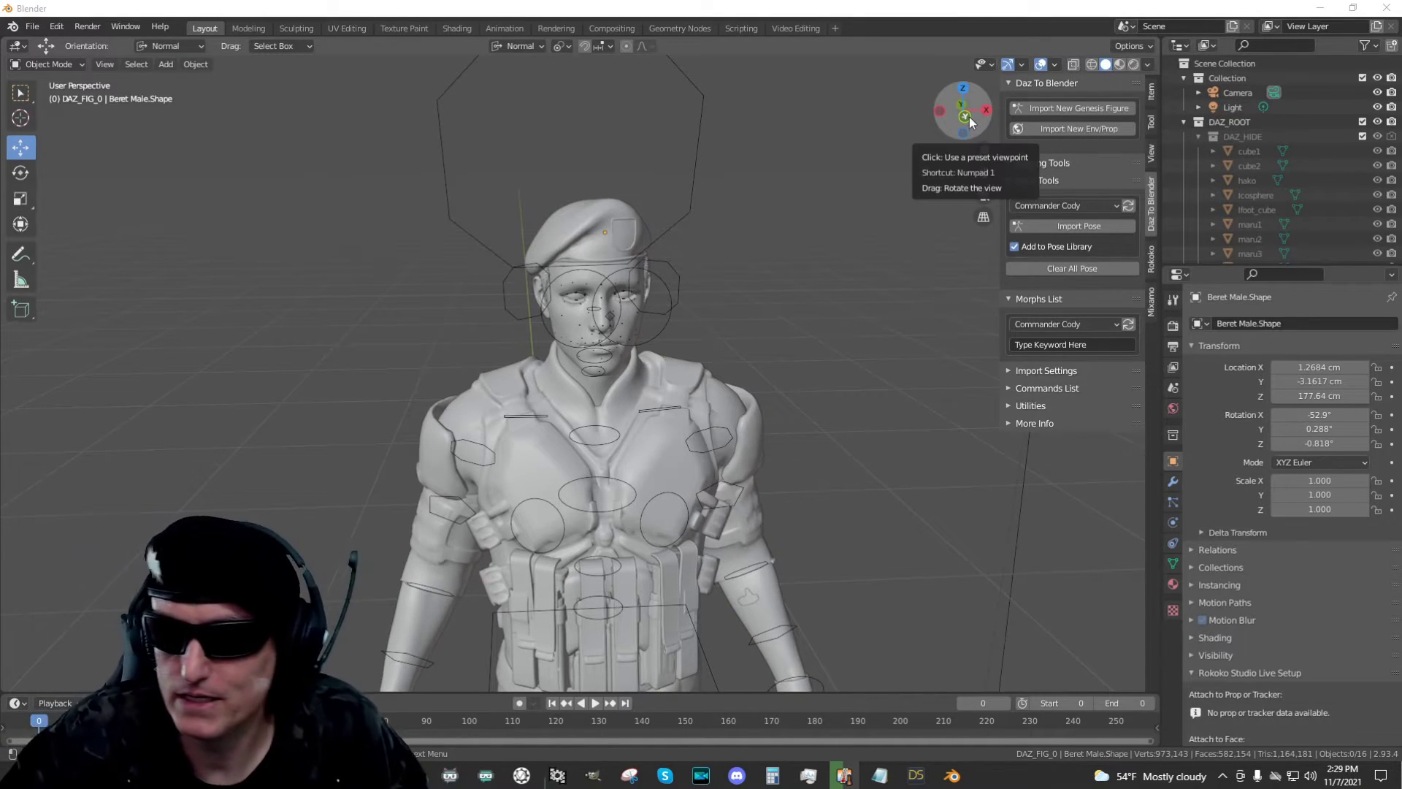
mouse_move(967, 116)
left_mouse_down()
mouse_move(934, 118)
mouse_move(993, 116)
mouse_move(962, 115)
mouse_move(983, 116)
mouse_move(962, 115)
mouse_move(974, 111)
mouse_move(971, 131)
mouse_move(945, 111)
left_mouse_up()
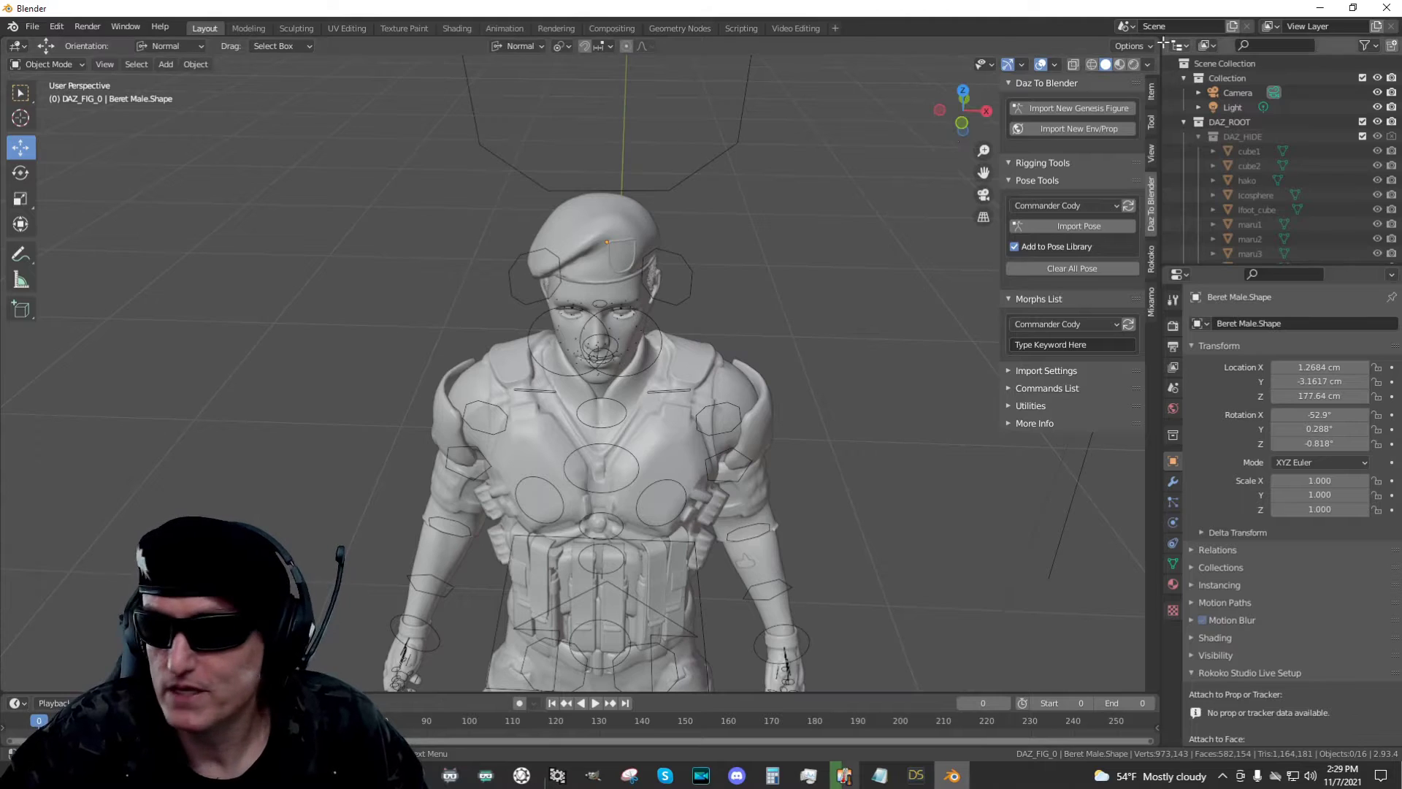
Set the Cycles render device to GPU Compute and switch the viewport to Rendered shading
left_click(1174, 328)
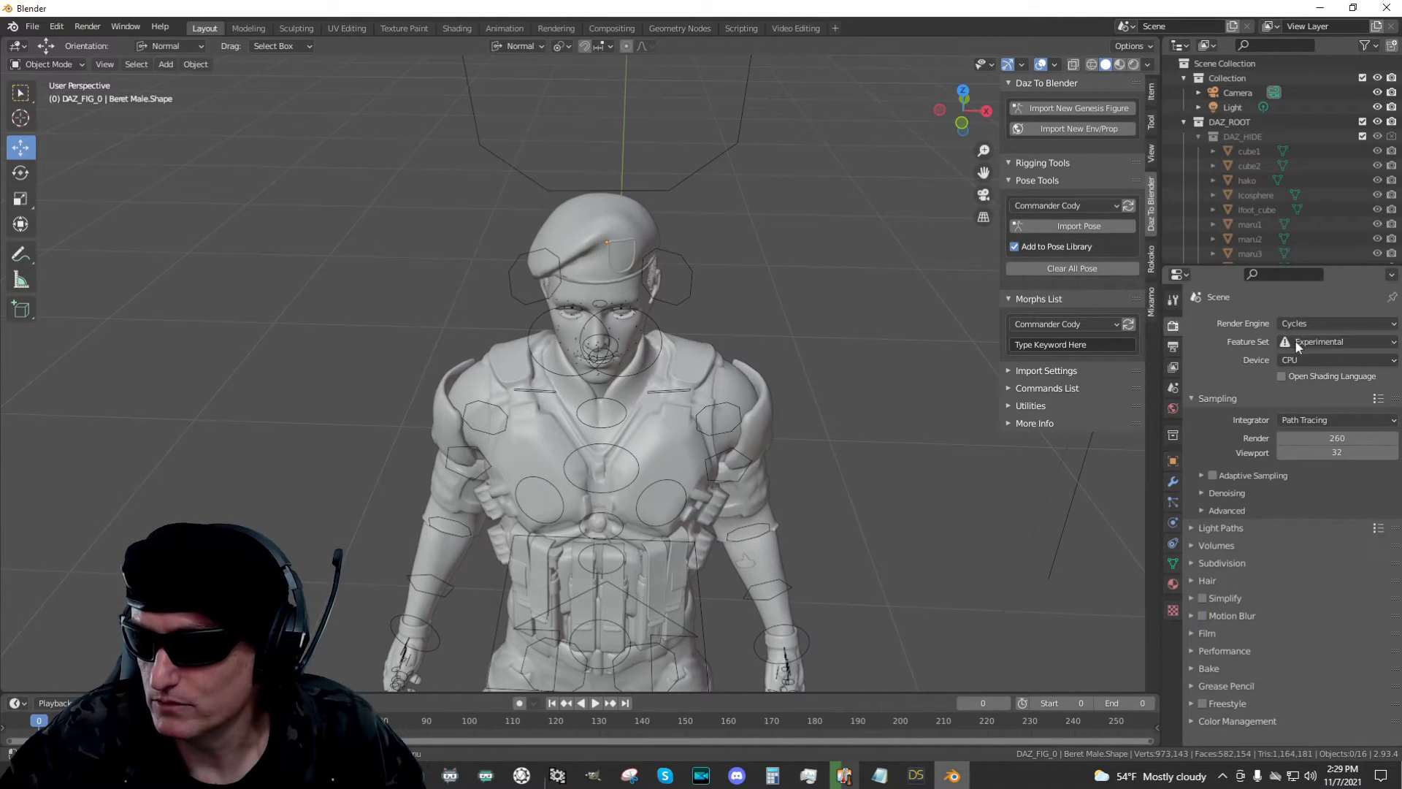
left_click(1338, 361)
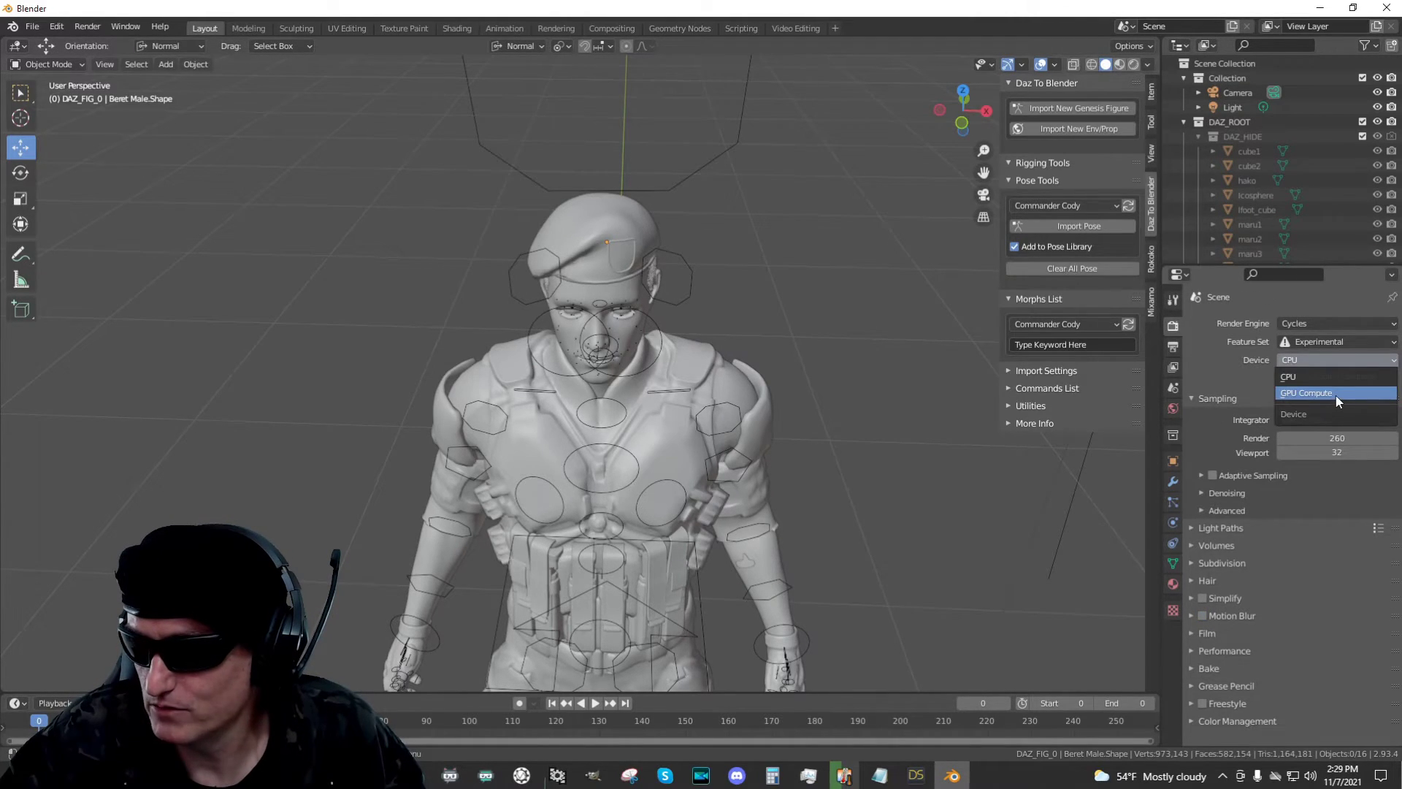
left_click(1336, 398)
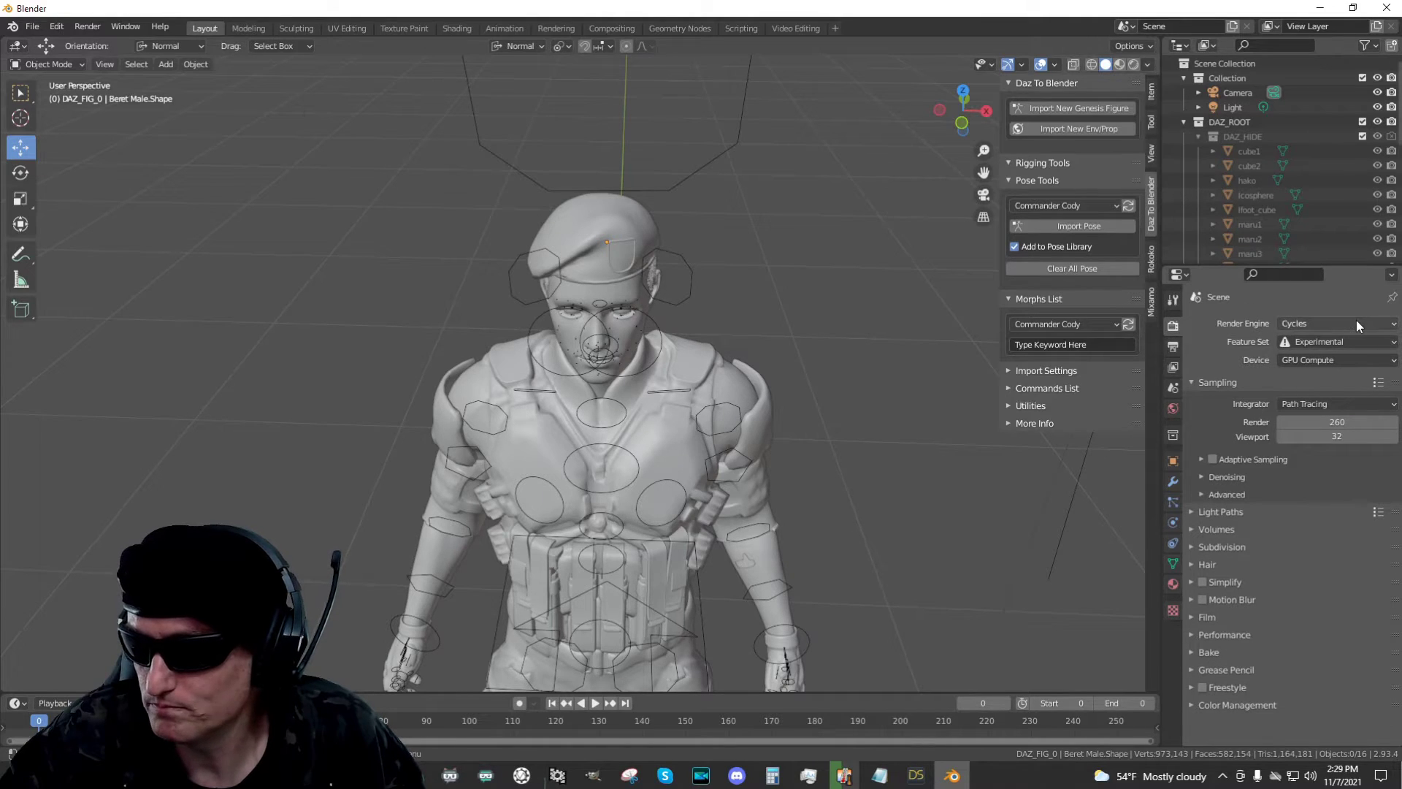
left_click(1133, 64)
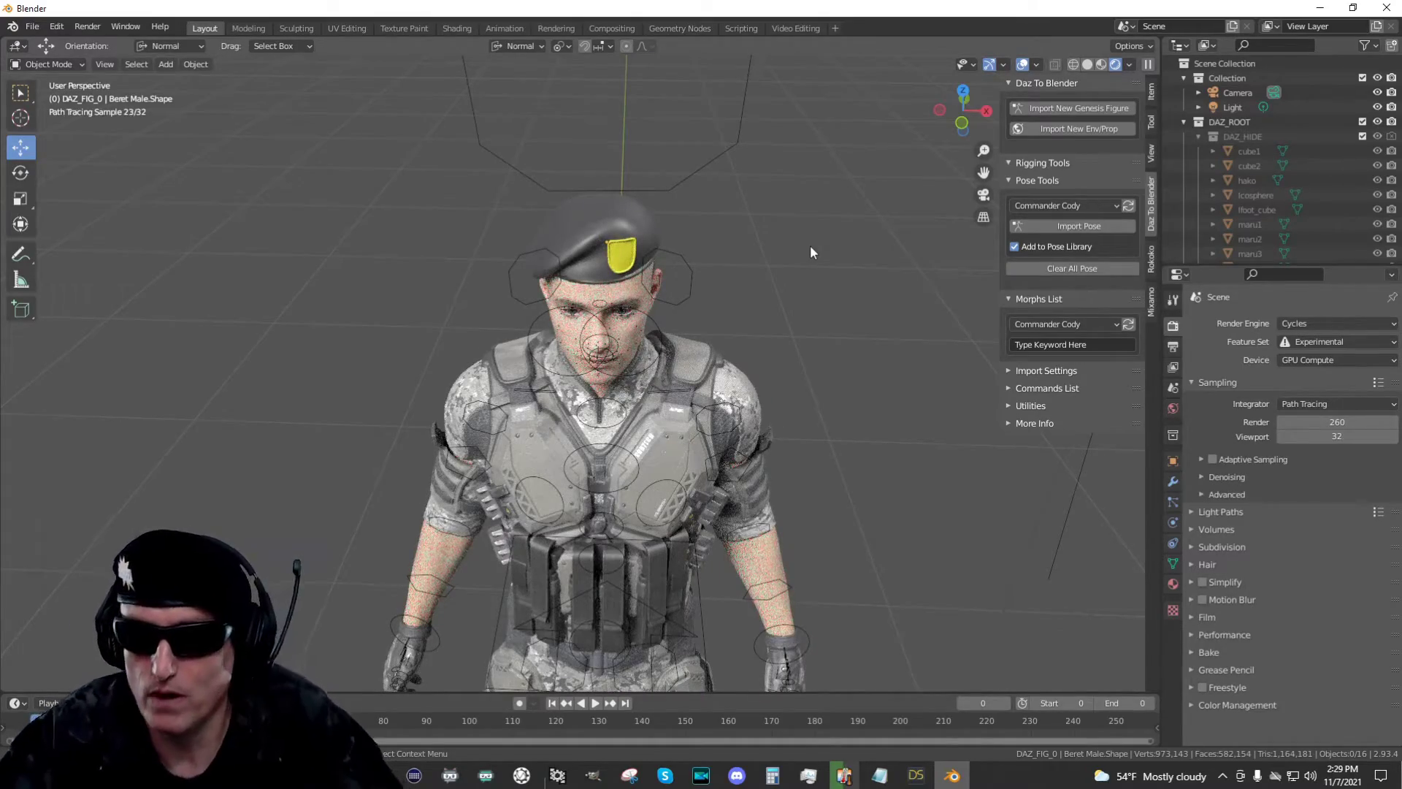
Orbit, zoom and pan to a close view of the back of the soldier's head
mouse_move(966, 128)
left_mouse_down()
mouse_move(963, 110)
mouse_move(926, 112)
left_mouse_up()
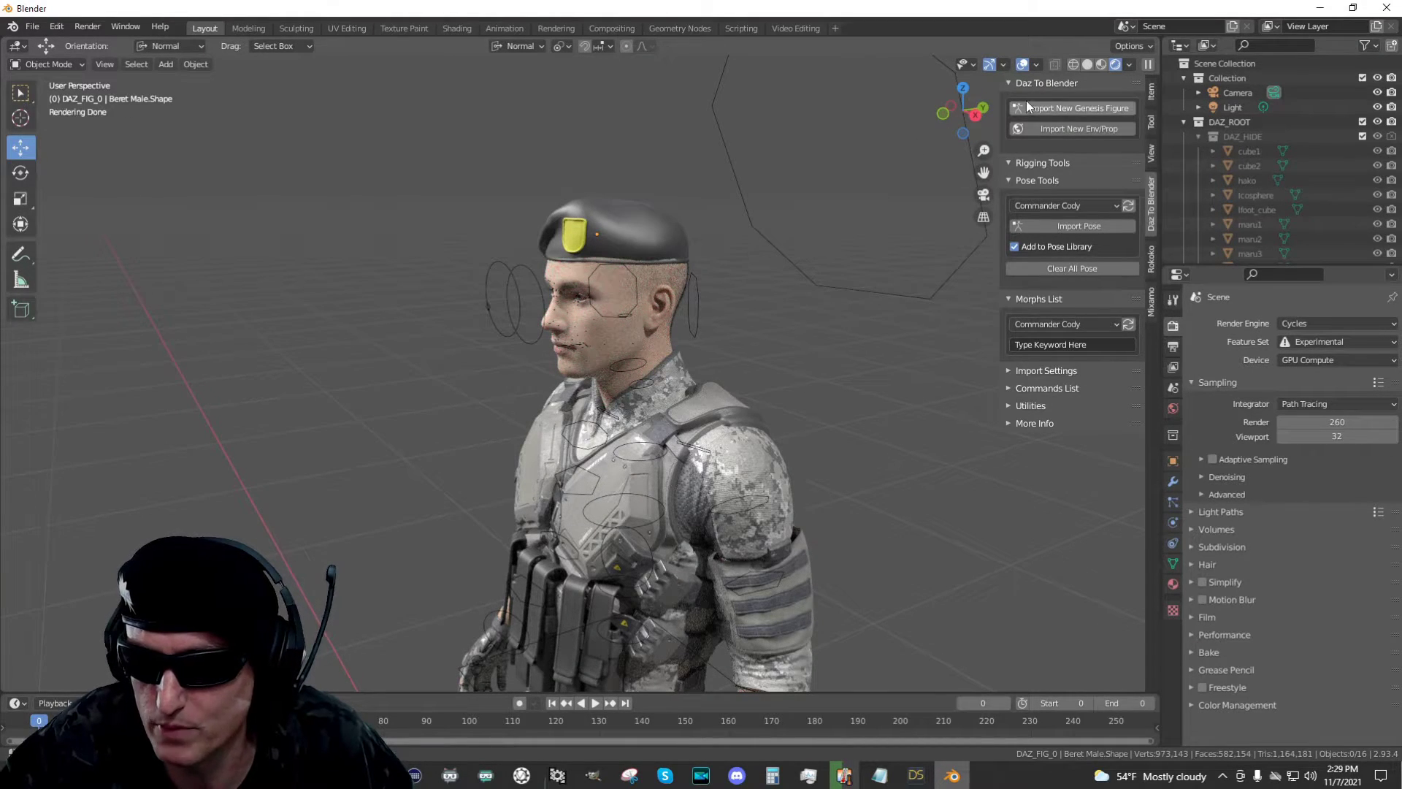
left_click_drag(978, 116, 933, 119)
scroll(712, 252, "up", 8)
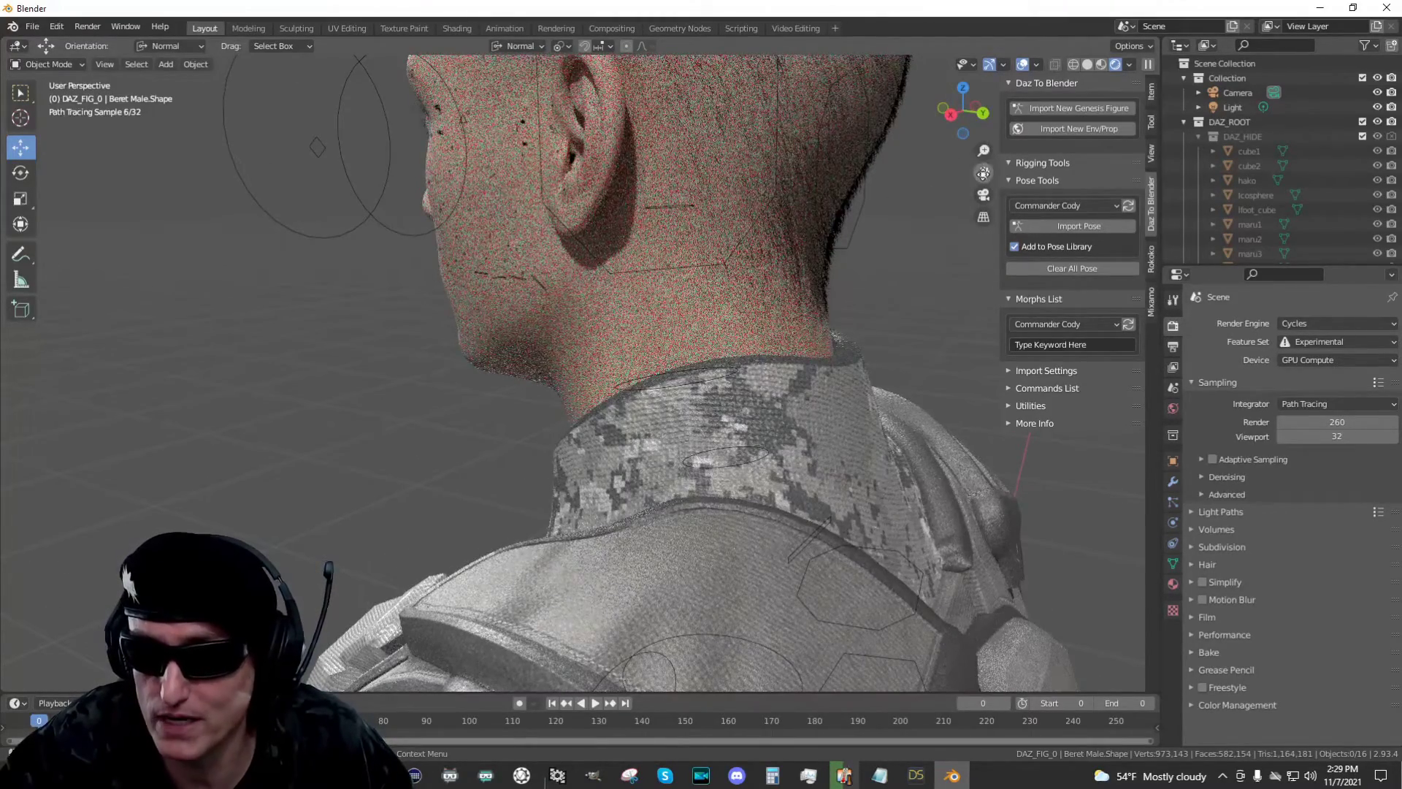
left_click_drag(985, 167, 983, 182)
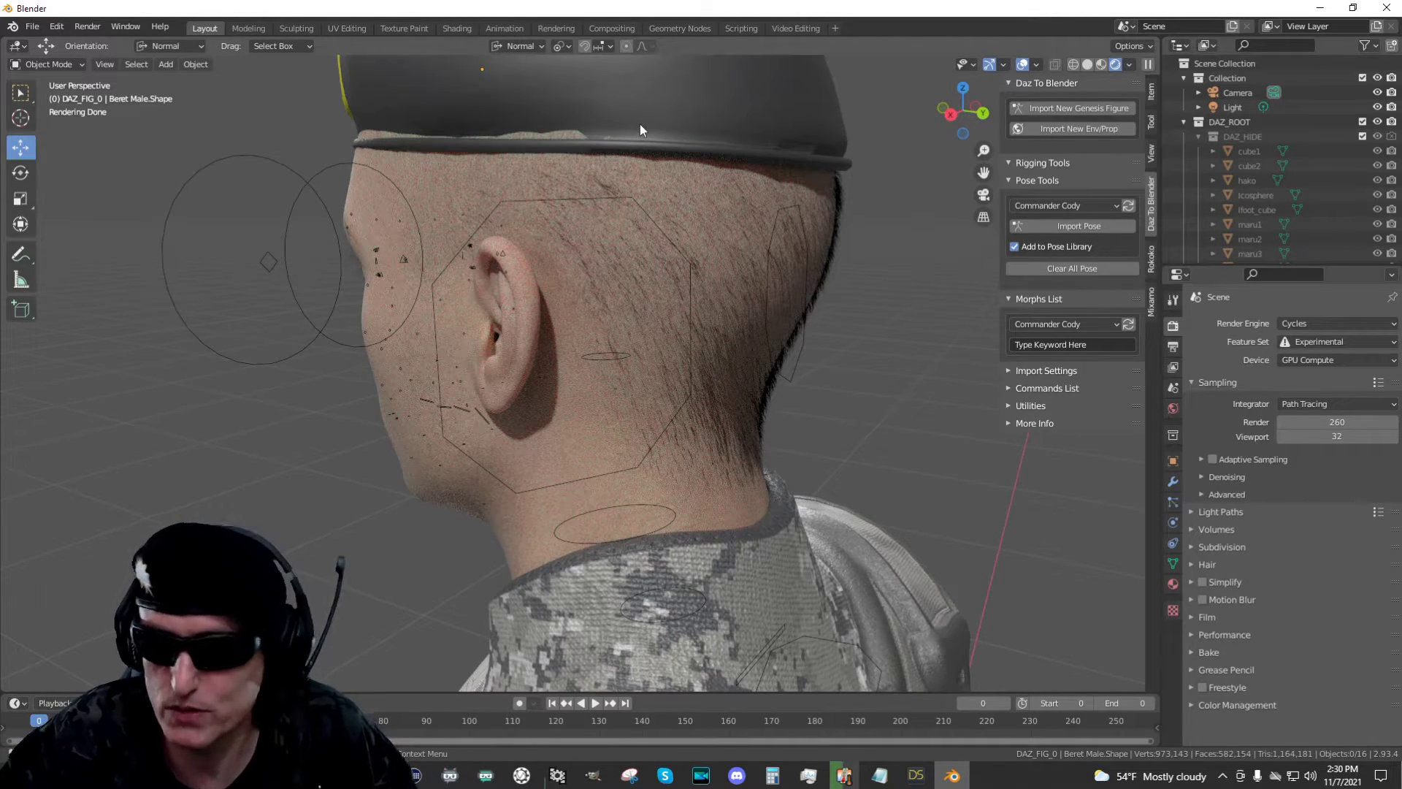
left_click(1348, 325)
Switch the render engine to Eevee, then back to Cycles
left_click(1325, 342)
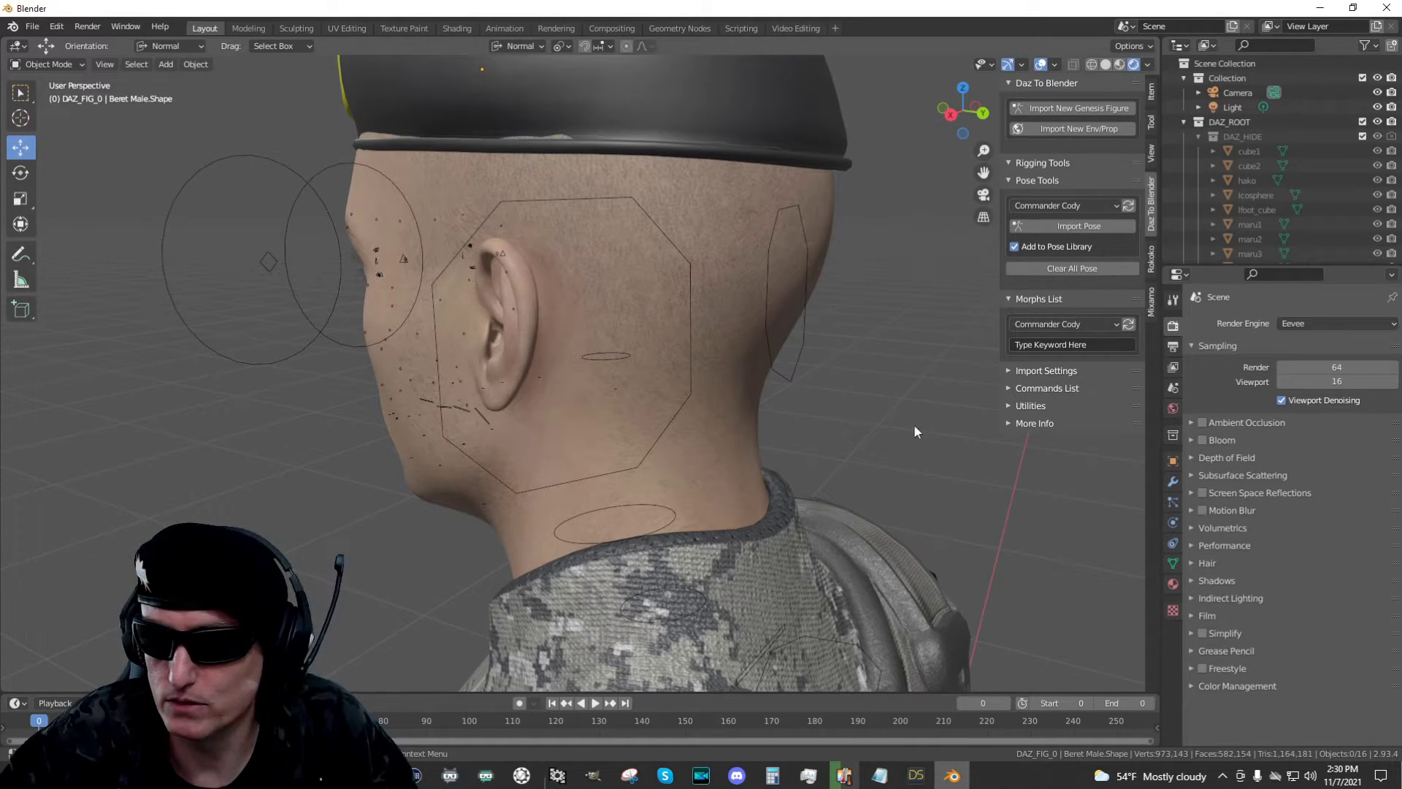
left_click(1339, 324)
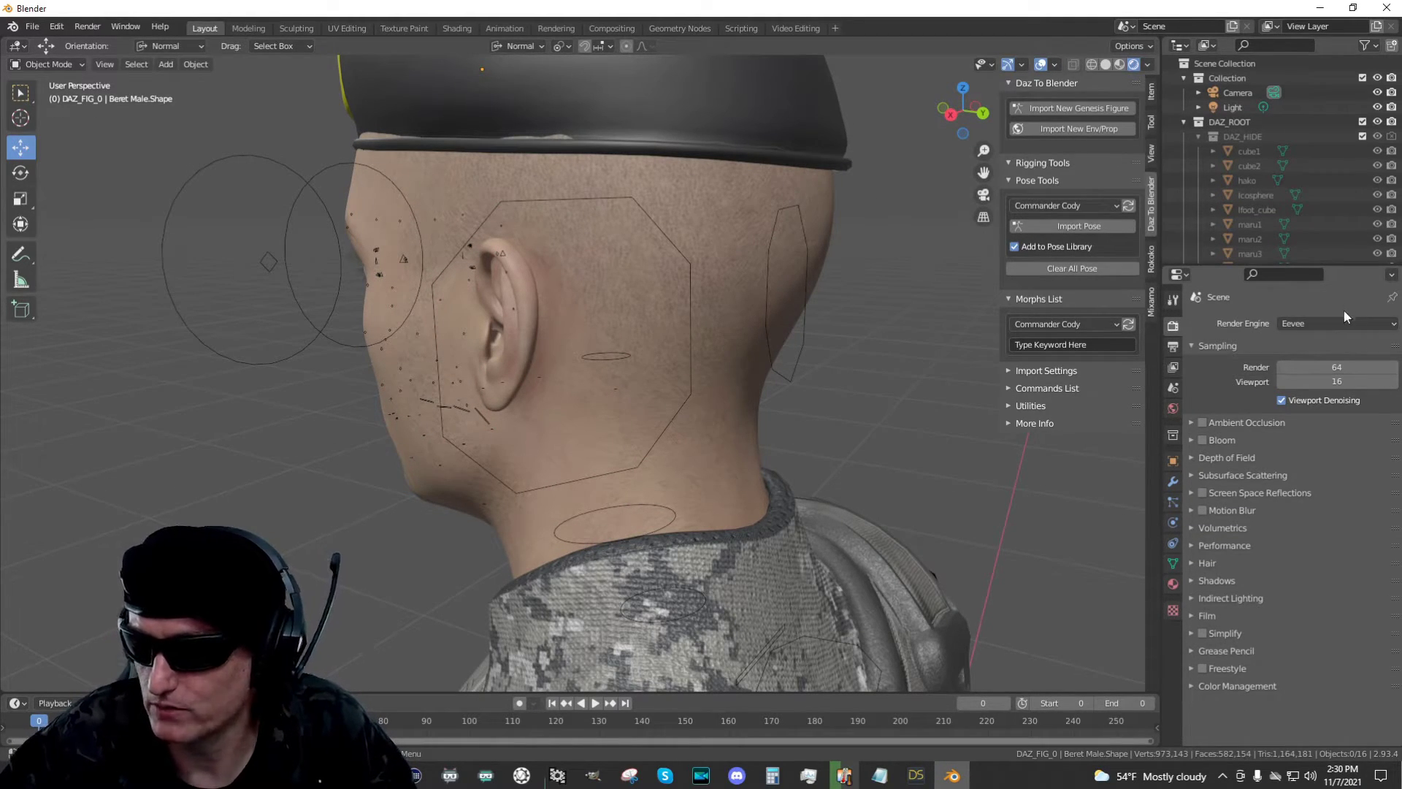
left_click(1344, 311)
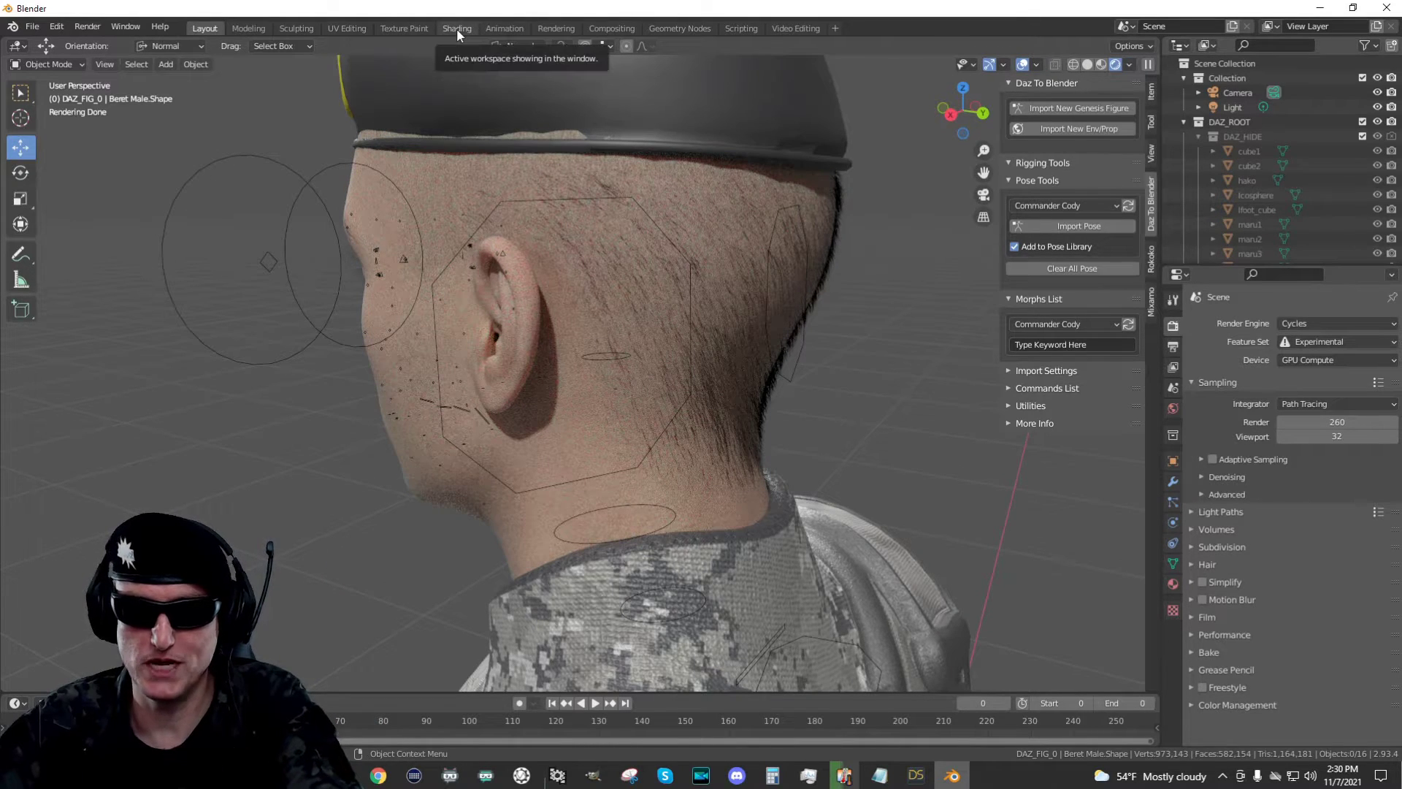
Open the Shading workspace and orbit to the back of the soldier's head
left_click(458, 28)
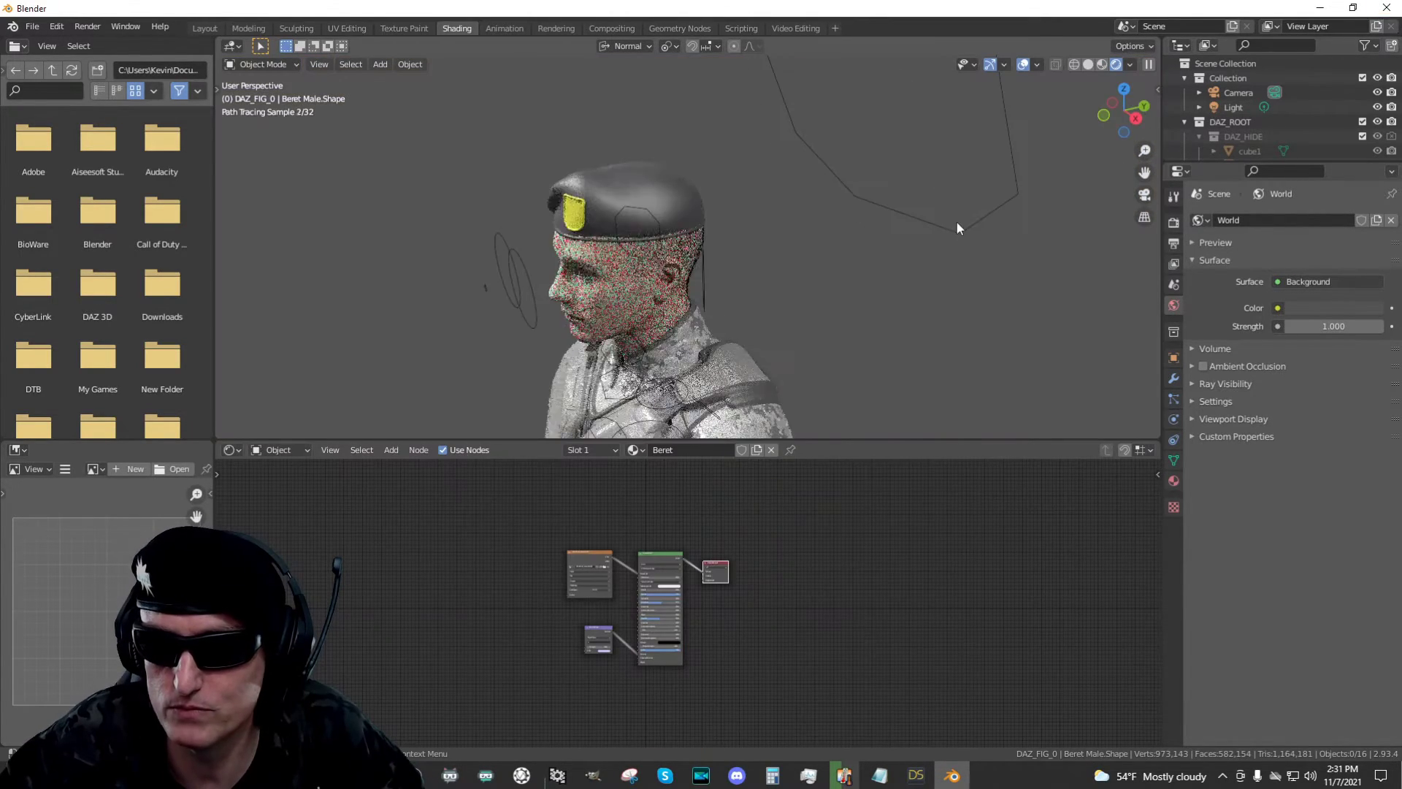
scroll(956, 222, "up", 3)
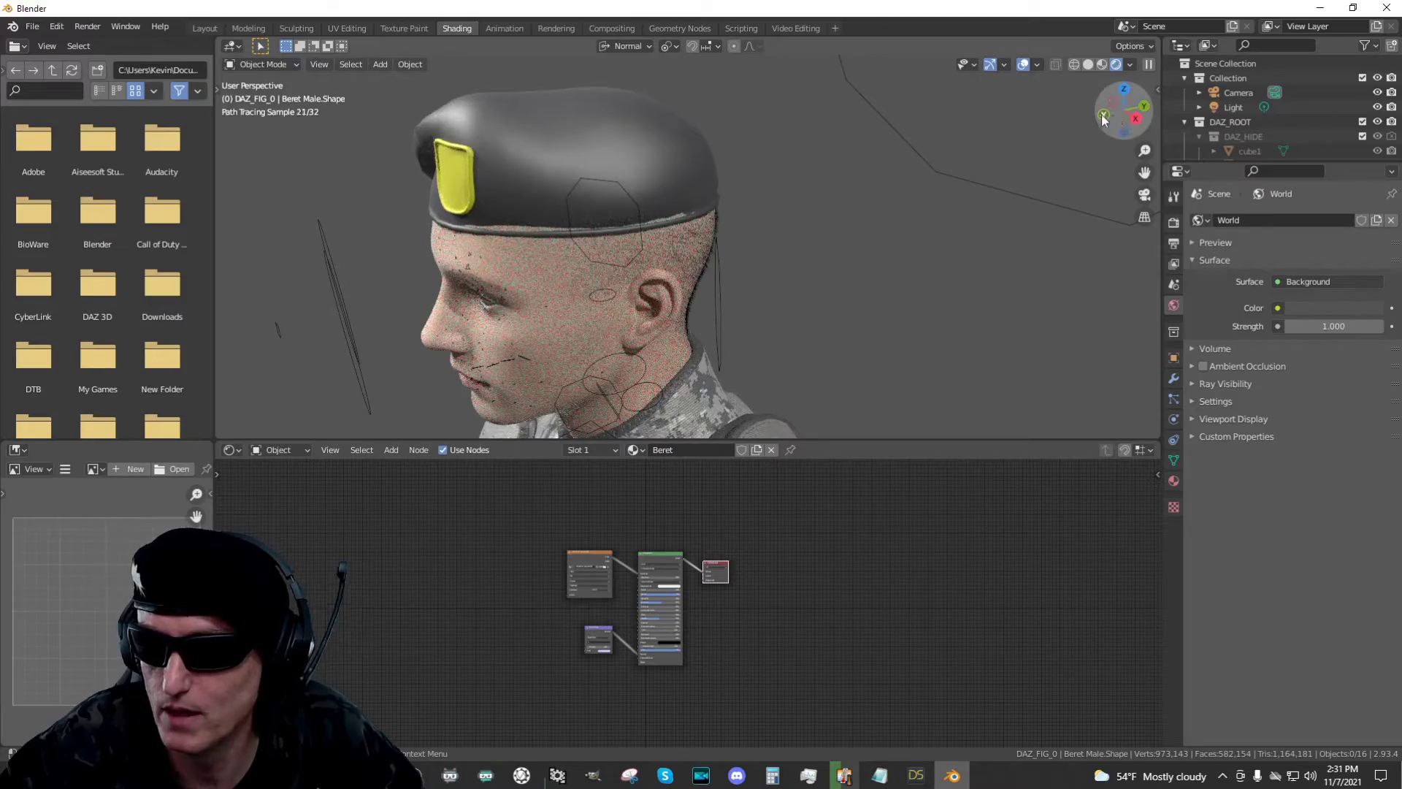
mouse_move(1103, 119)
left_mouse_down()
mouse_move(1148, 192)
mouse_move(1151, 165)
mouse_move(1125, 137)
mouse_move(1131, 149)
mouse_move(1080, 190)
mouse_move(995, 219)
left_mouse_up()
scroll(998, 222, "up", 2)
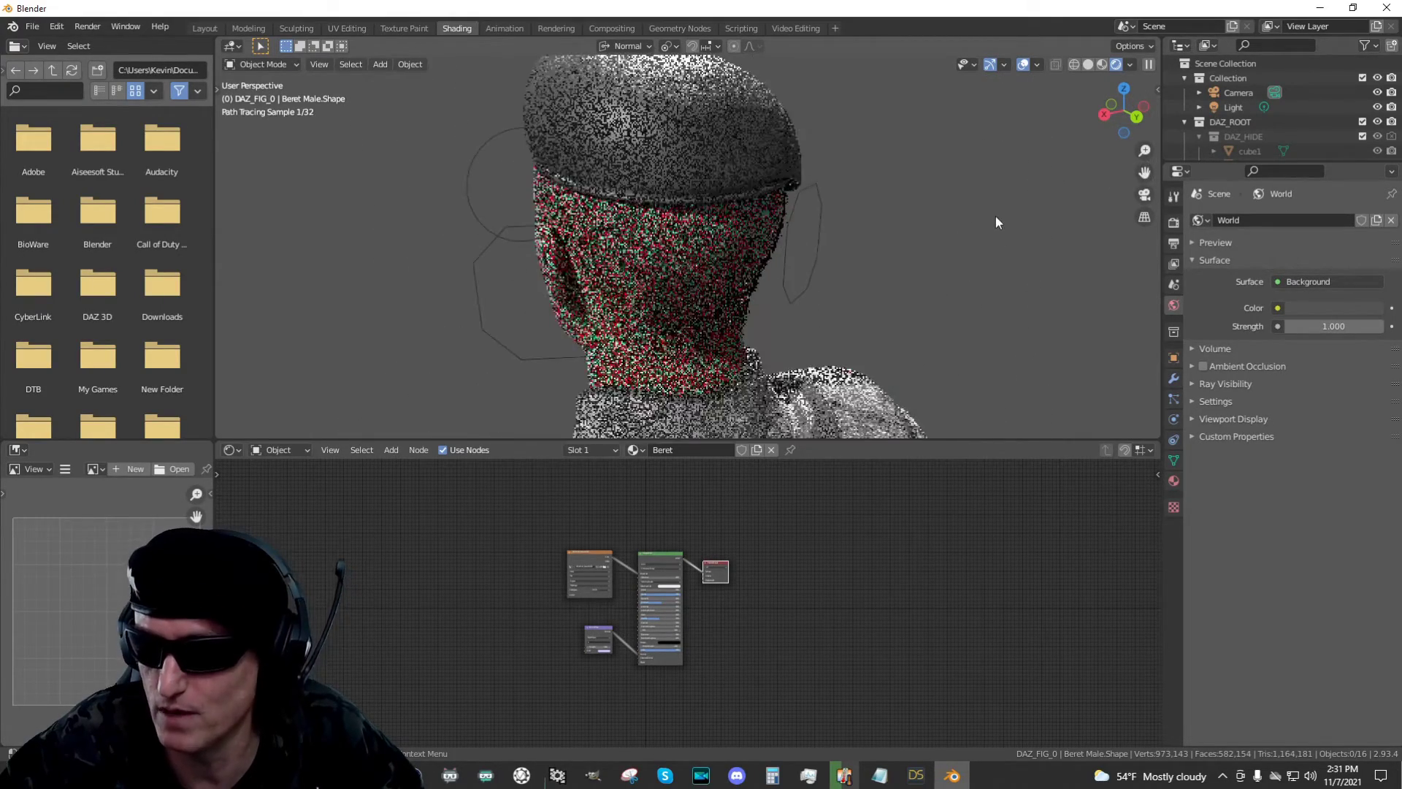
In Light Paths, set total and diffuse max bounces to 1
left_click(1173, 224)
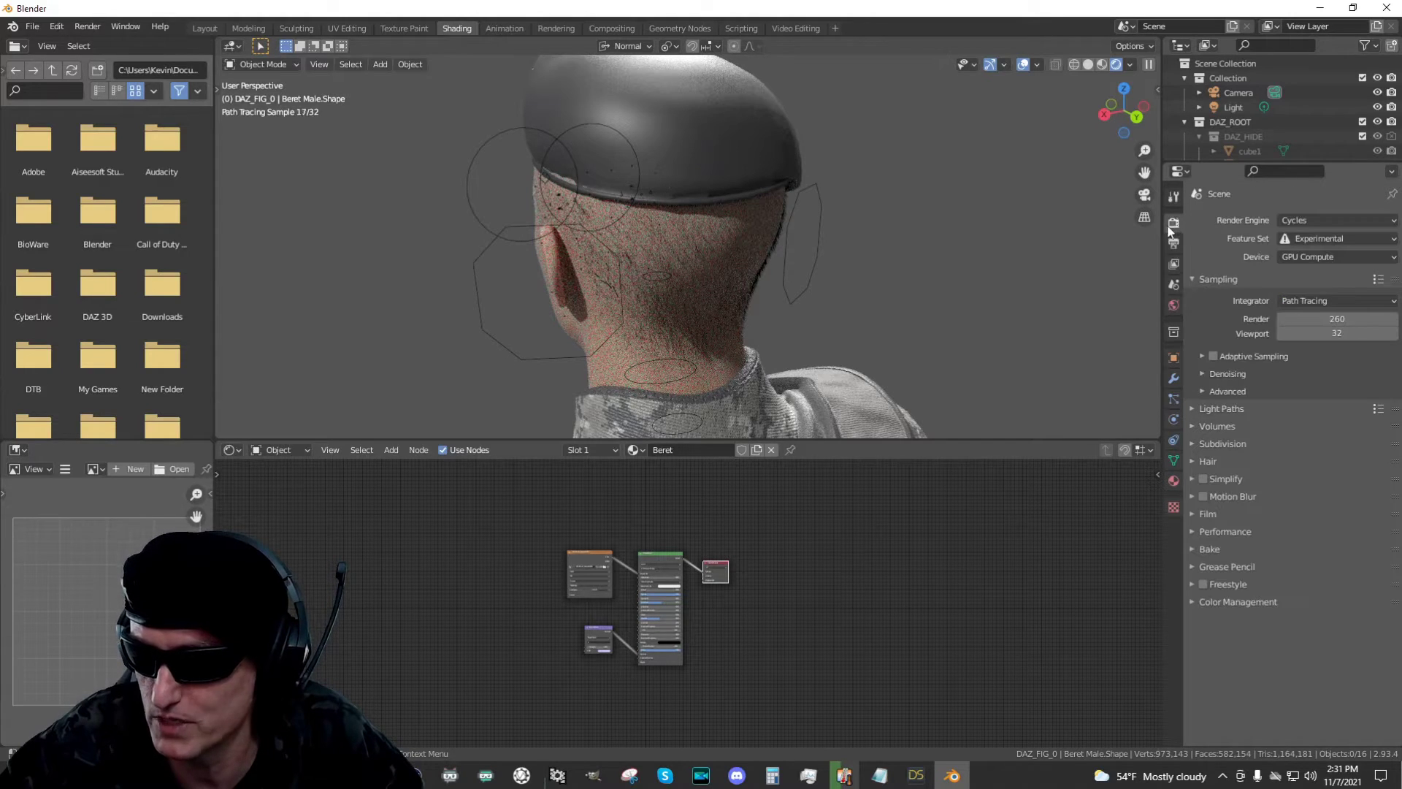
left_click(1192, 412)
left_click(1349, 447)
type("1")
key("Return")
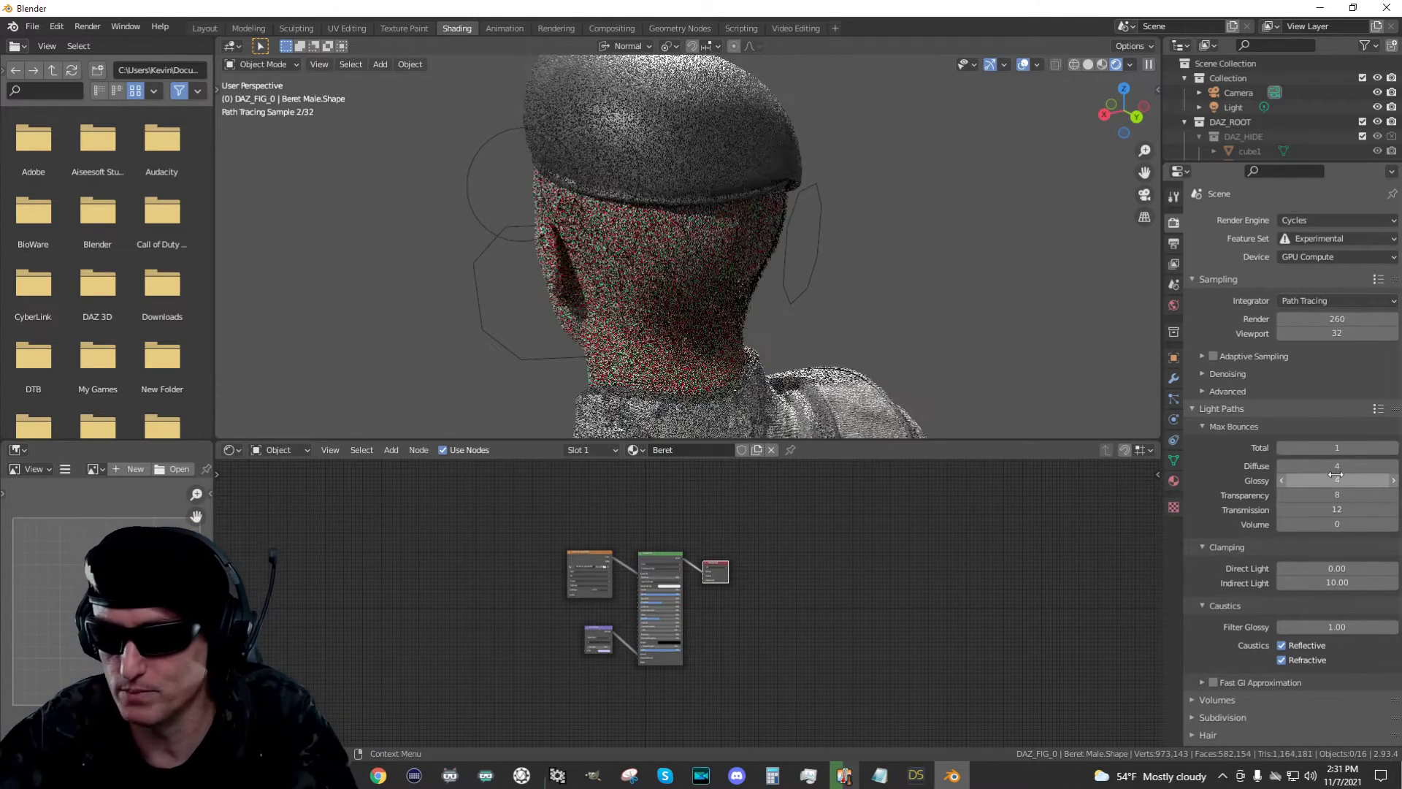
left_click(1348, 466)
type("1")
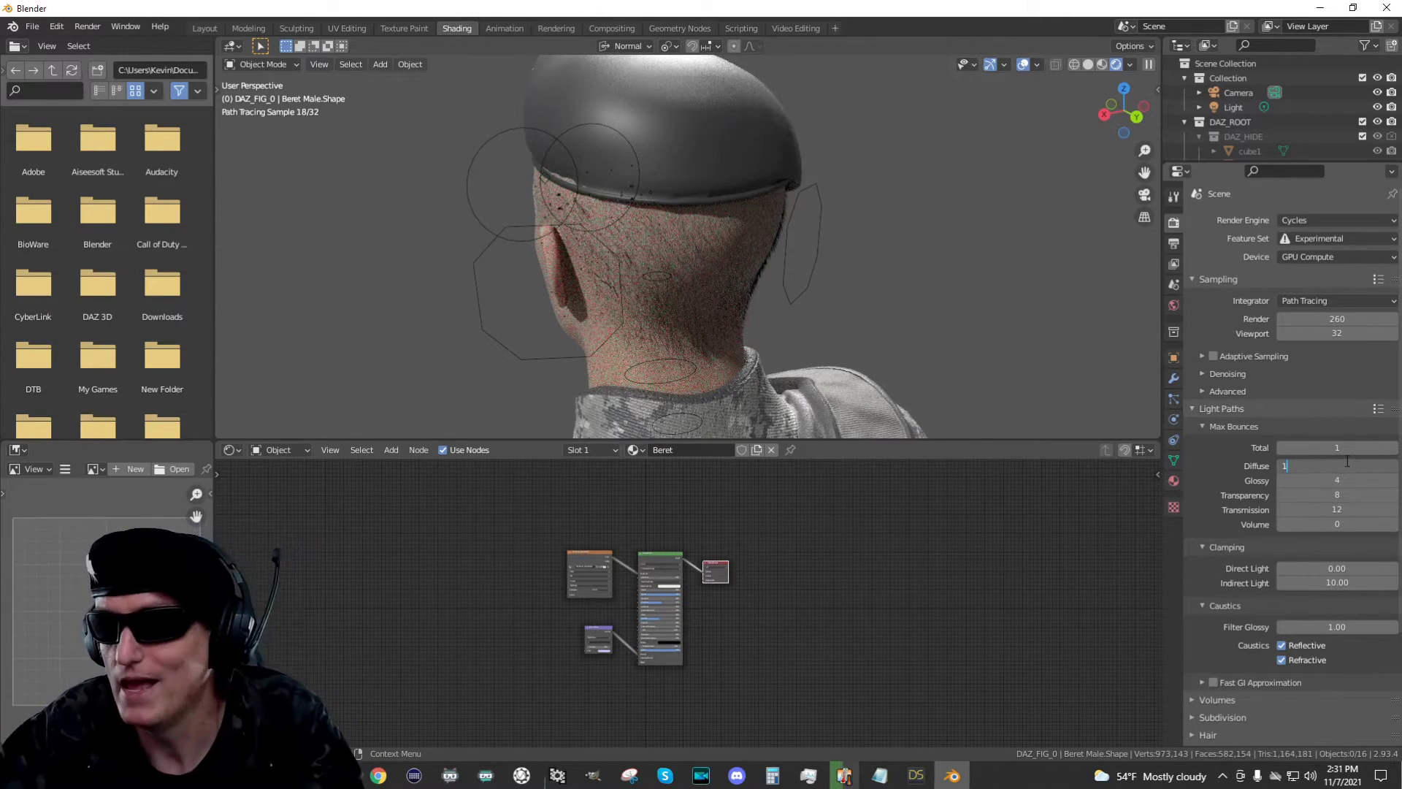
key("Return")
Set glossy, transparency and transmission max bounces to 1
left_click(1343, 481)
type("1")
key("Return")
left_click(1342, 494)
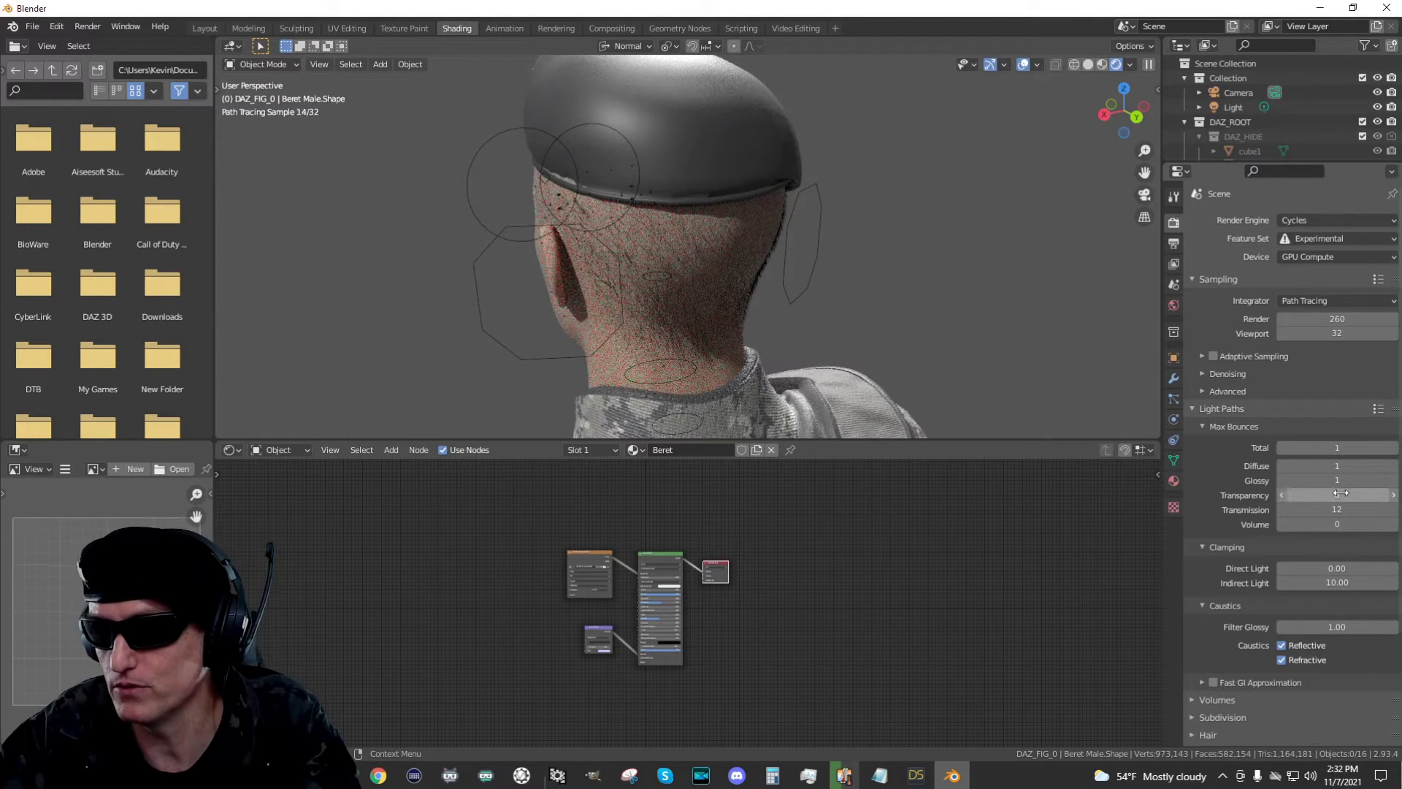
key("Return")
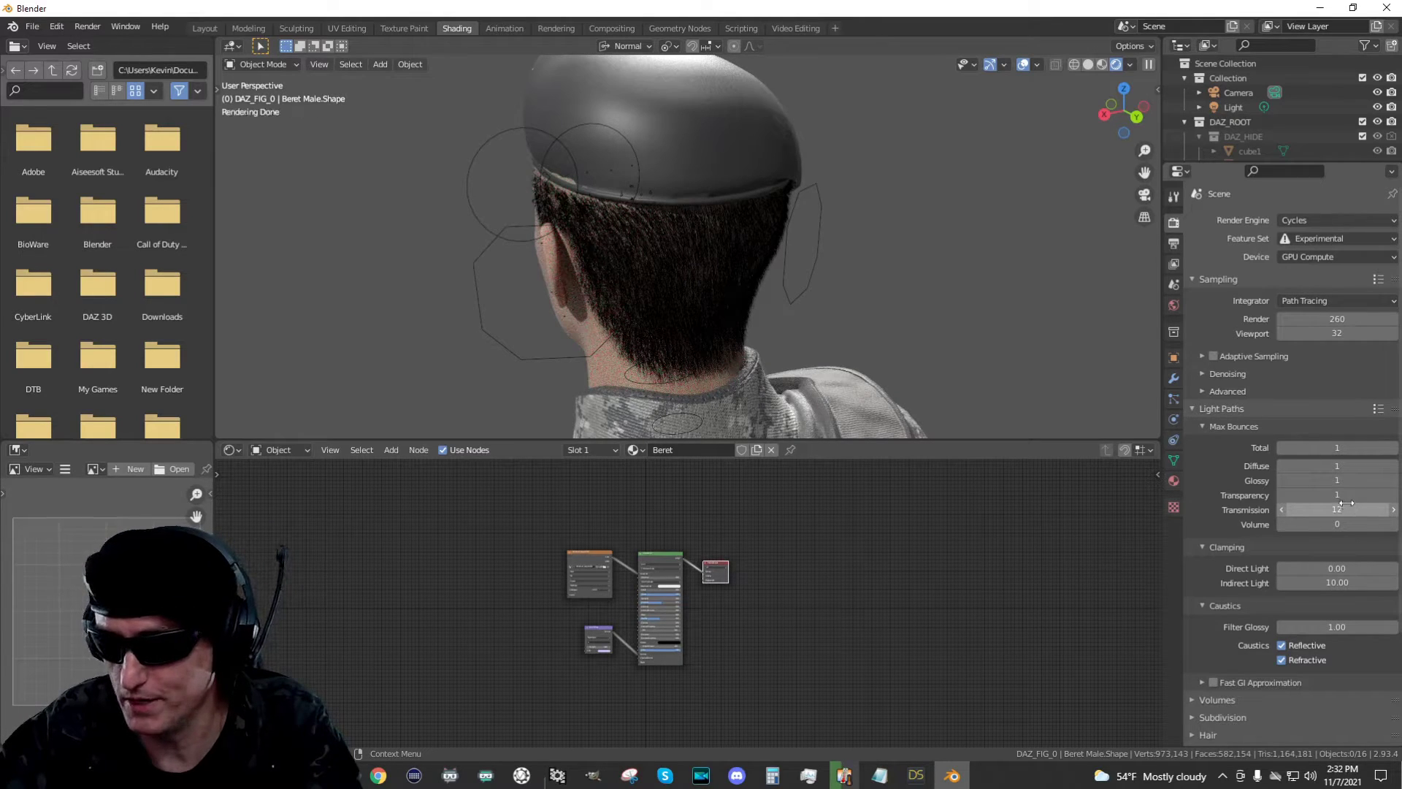
left_click(1341, 511)
type("1")
key("Return")
Try transparency bounces at 8, lower them back to 1, and orbit to the face
left_click(1342, 495)
type("8")
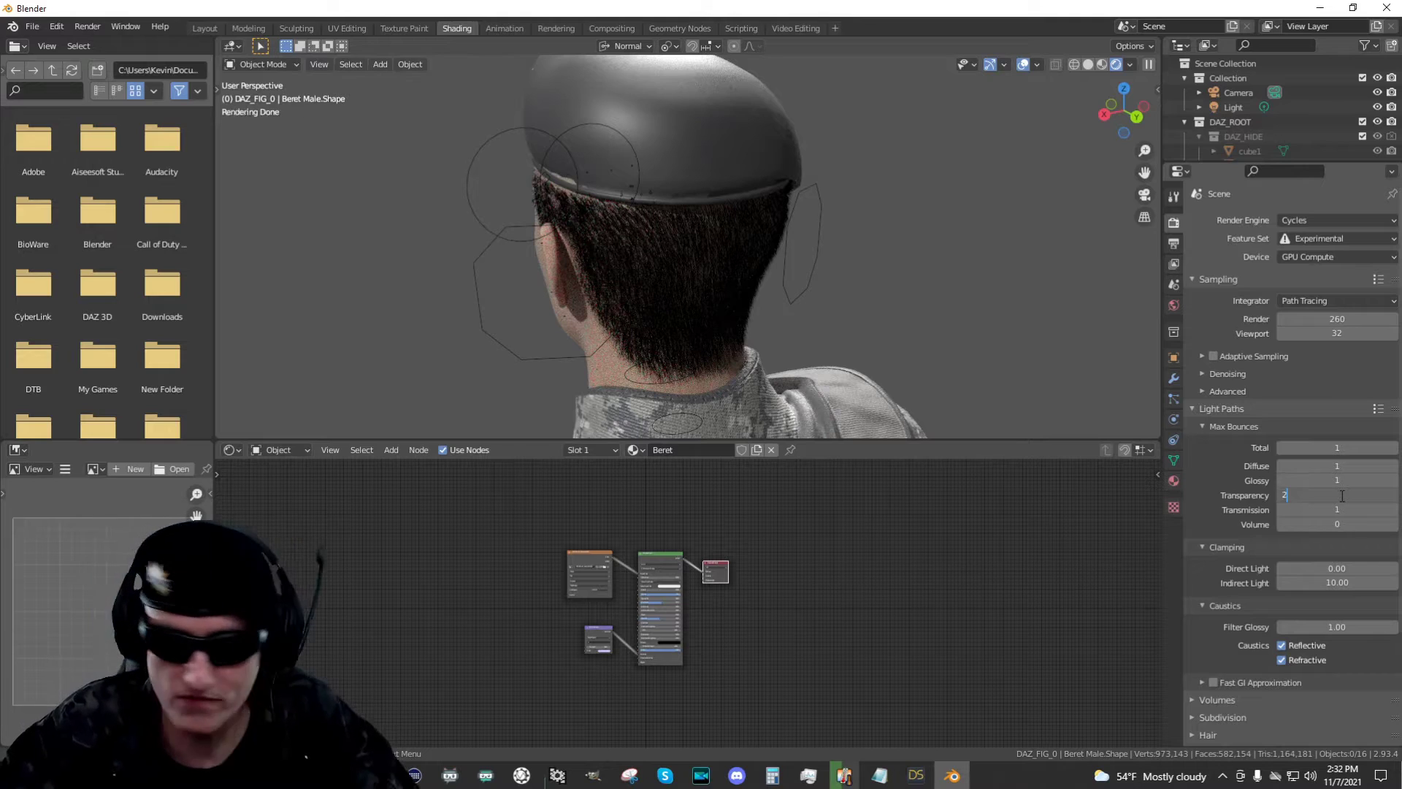
key("Return")
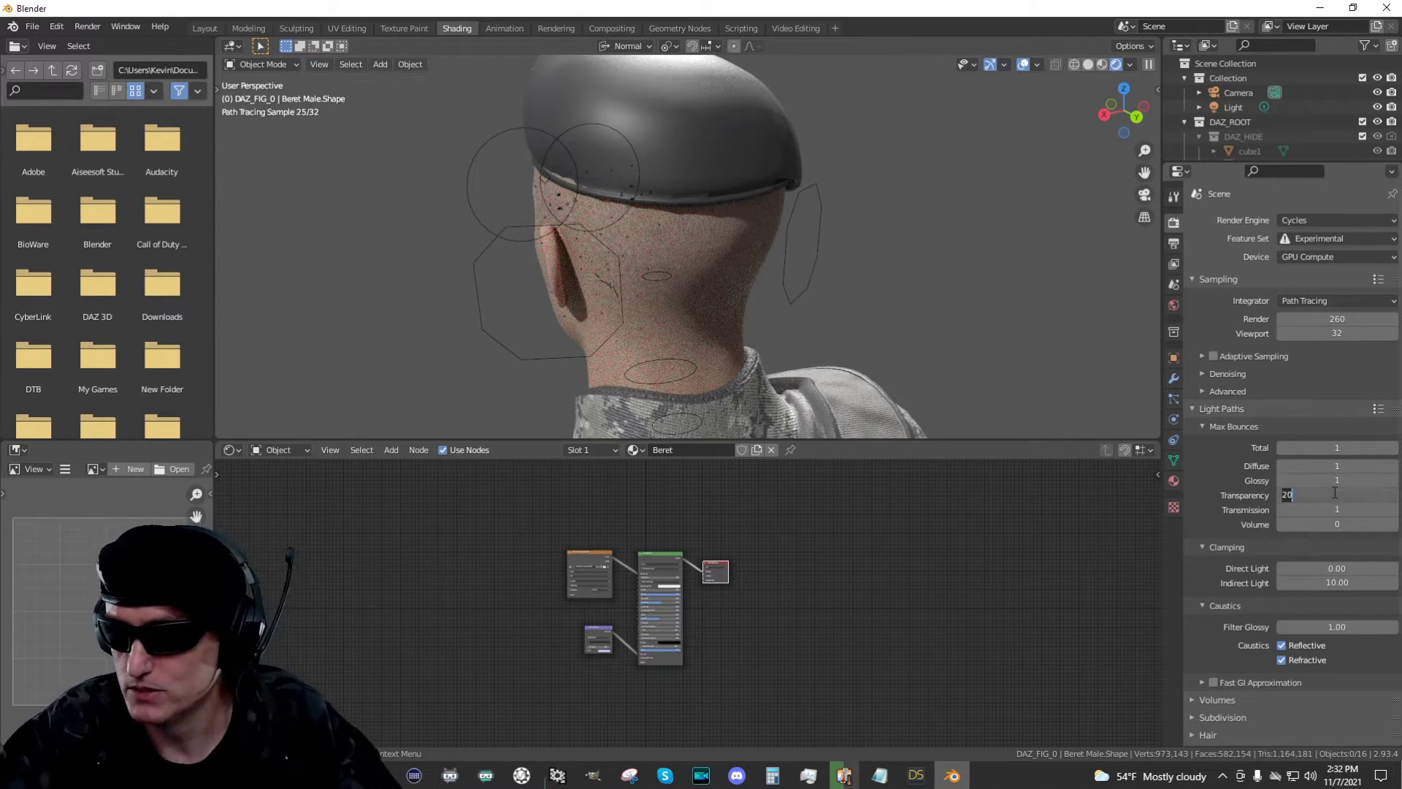
left_click_drag(1337, 491, 1330, 493)
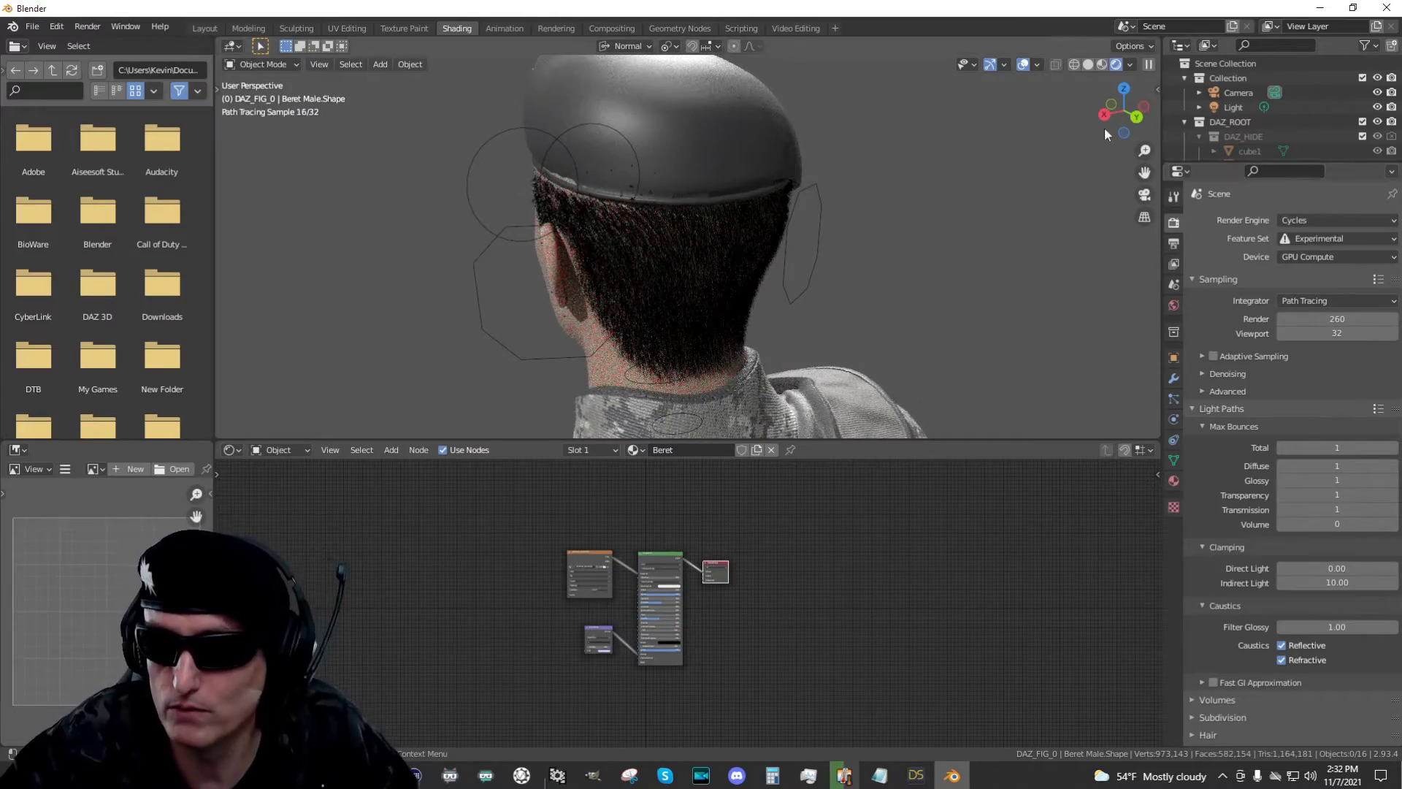
left_click_drag(1107, 120, 1242, 124)
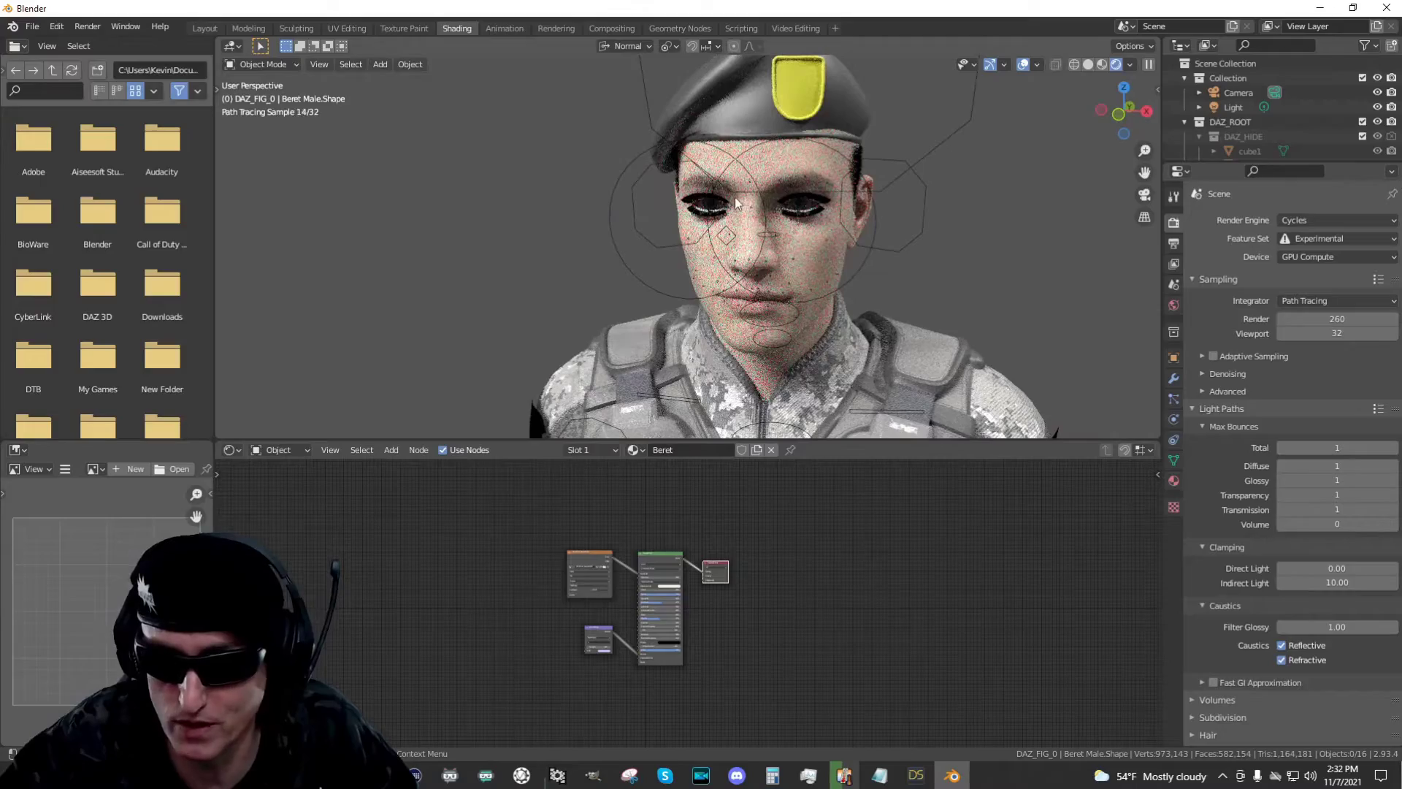
scroll(726, 216, "up", 4)
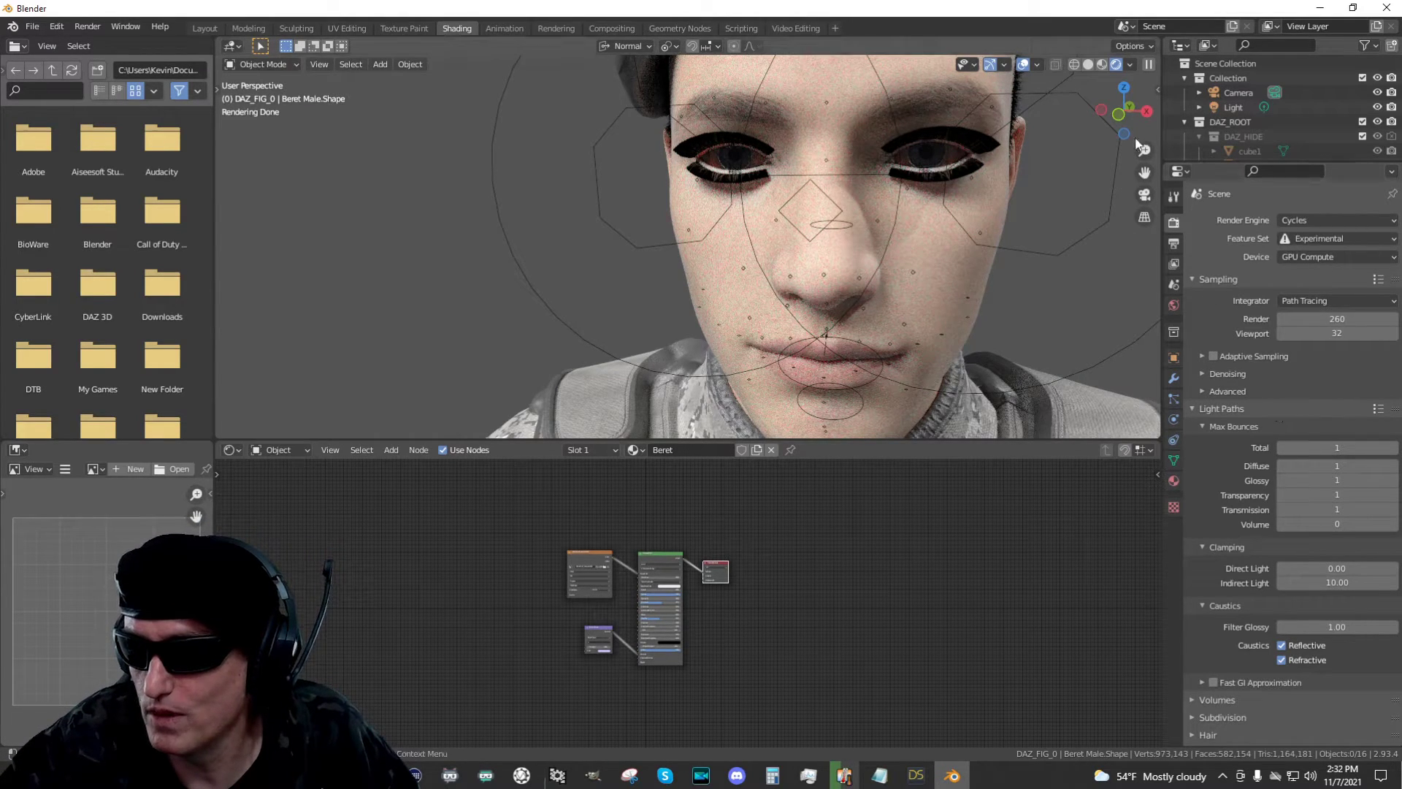
Set transparency bounces to 8, then drag the value up to 12
left_click(1299, 469)
key("Tab")
key("Tab")
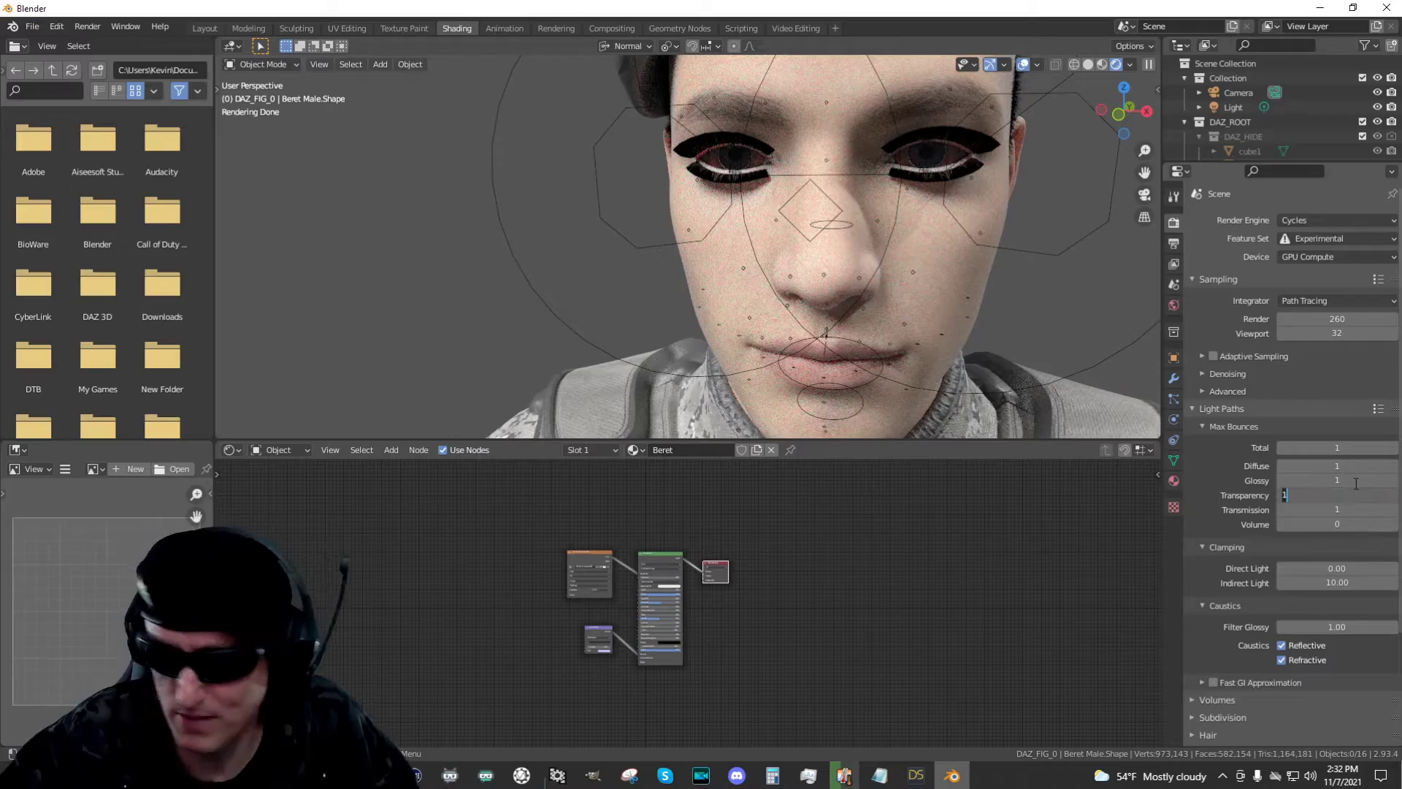
type("8")
key("Return")
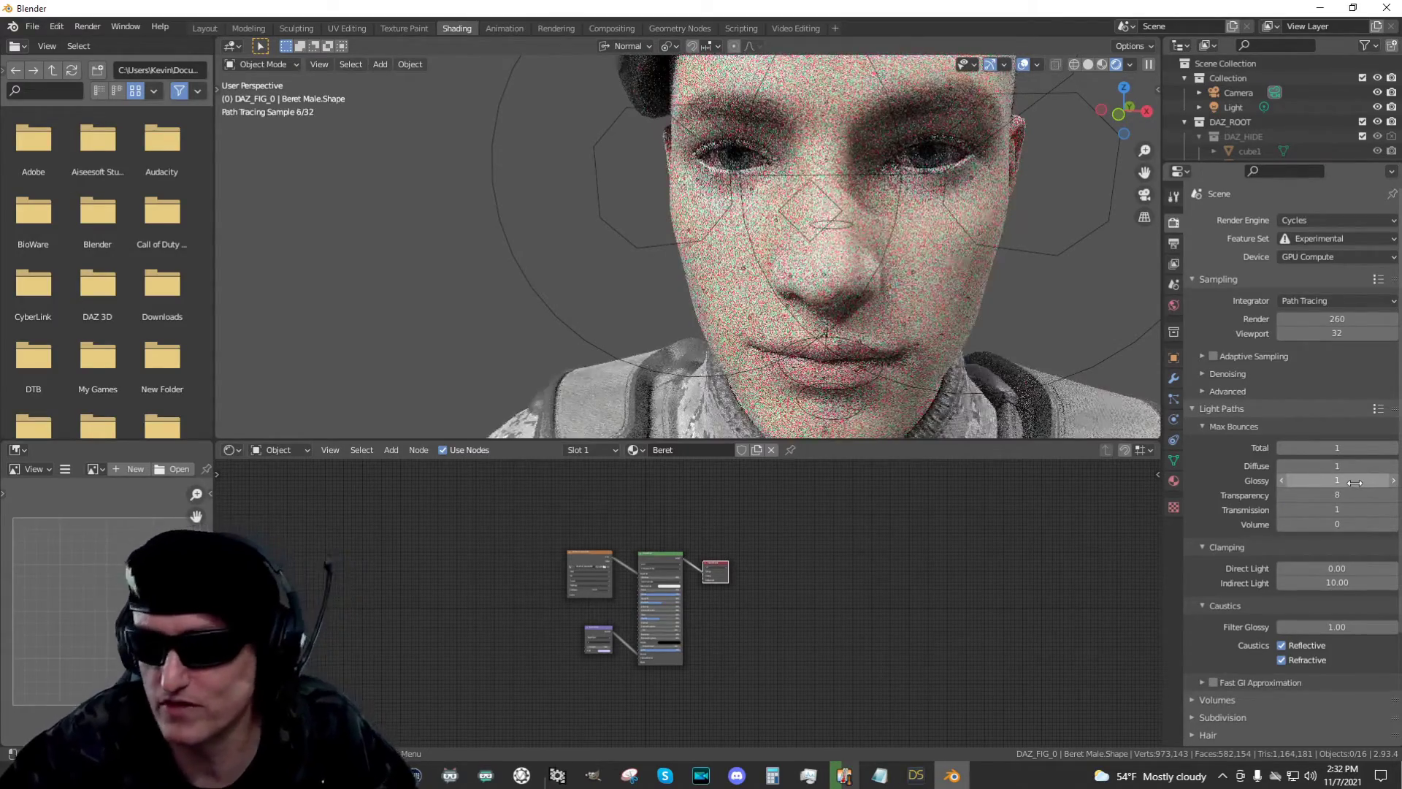
left_click_drag(1337, 495, 1365, 495)
left_click_drag(1124, 109, 1066, 120)
Arrange the shader nodes and viewport, and enlarge the Outliner
scroll(793, 580, "up", 5)
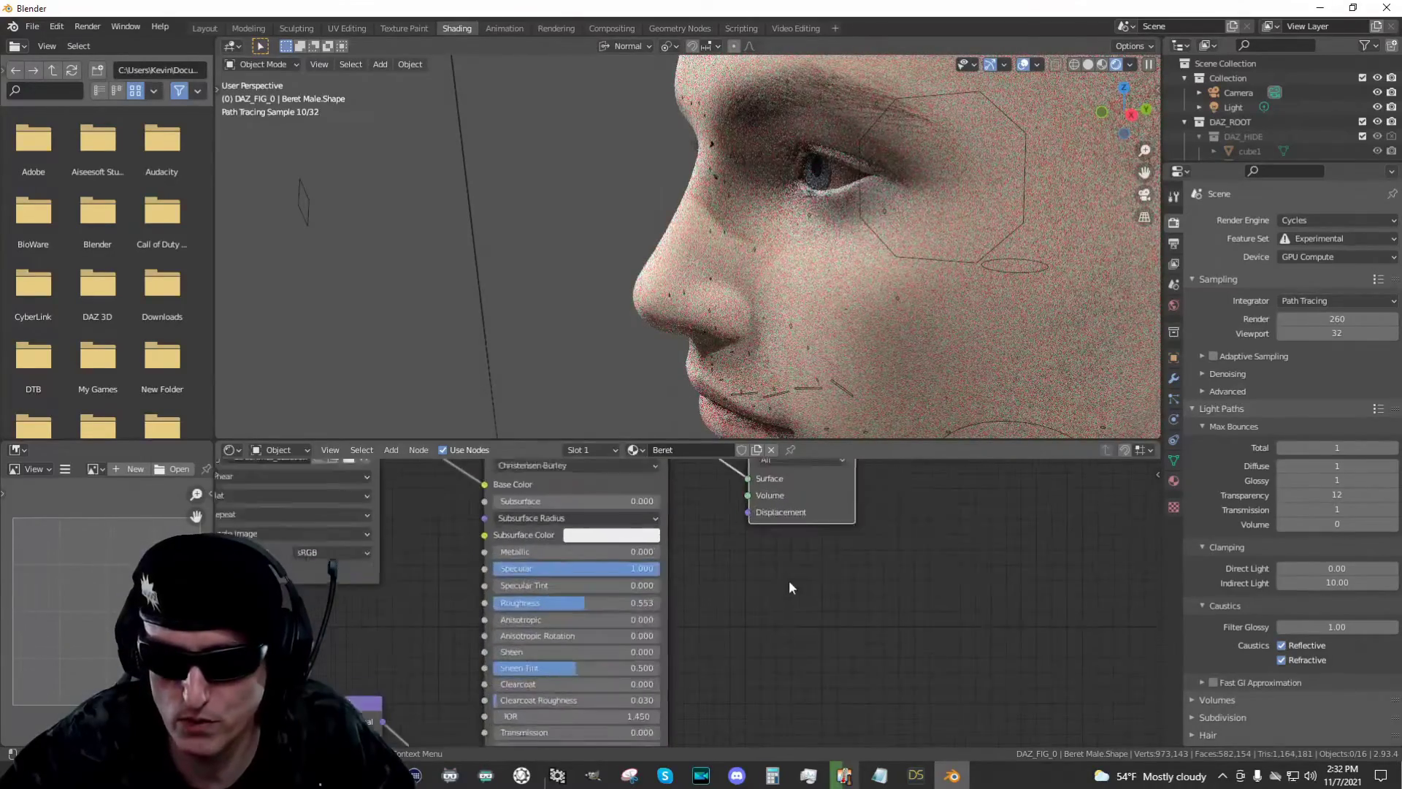
scroll(789, 588, "down", 5)
middle_click_drag(956, 715, 952, 676)
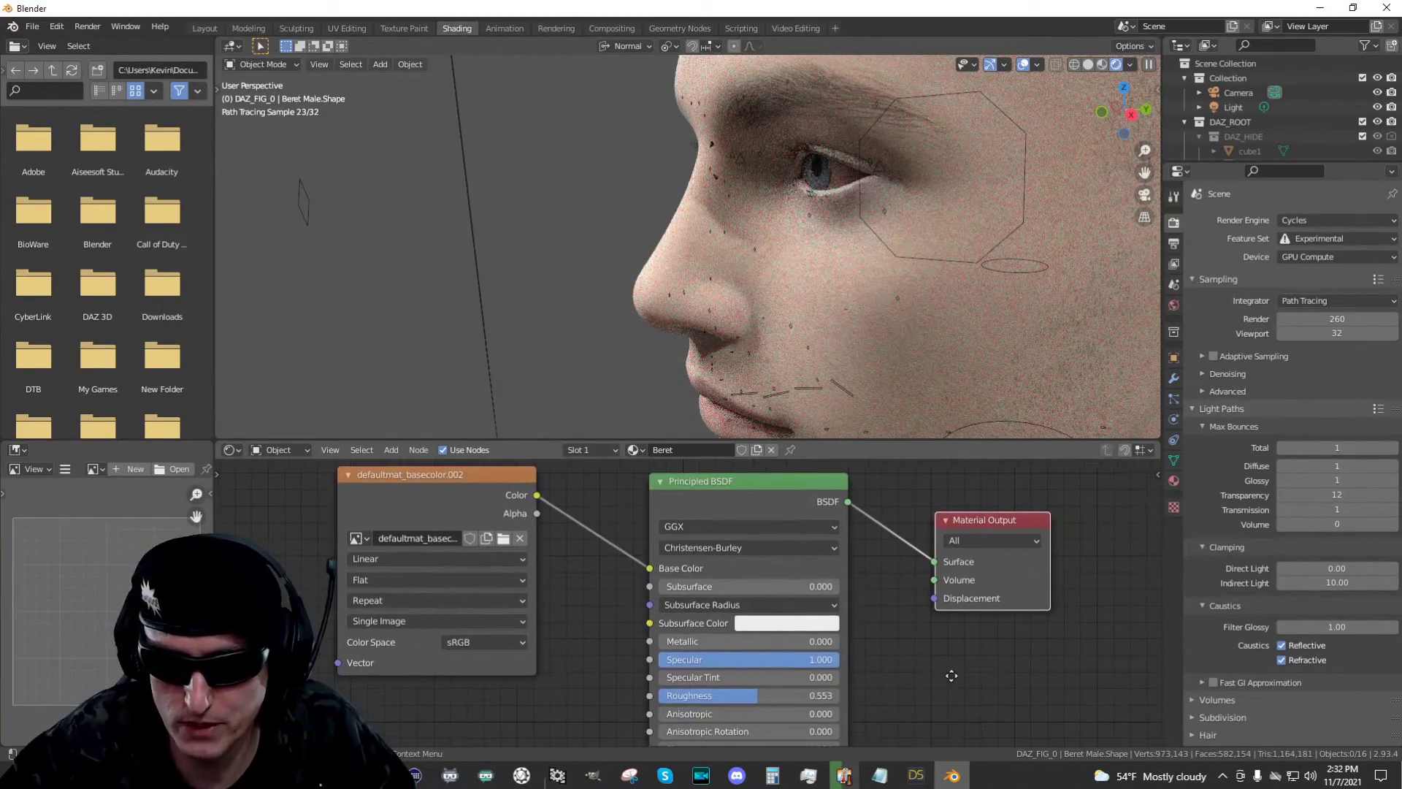
scroll(1079, 352, "down", 6)
middle_click_drag(1090, 229, 1246, 94)
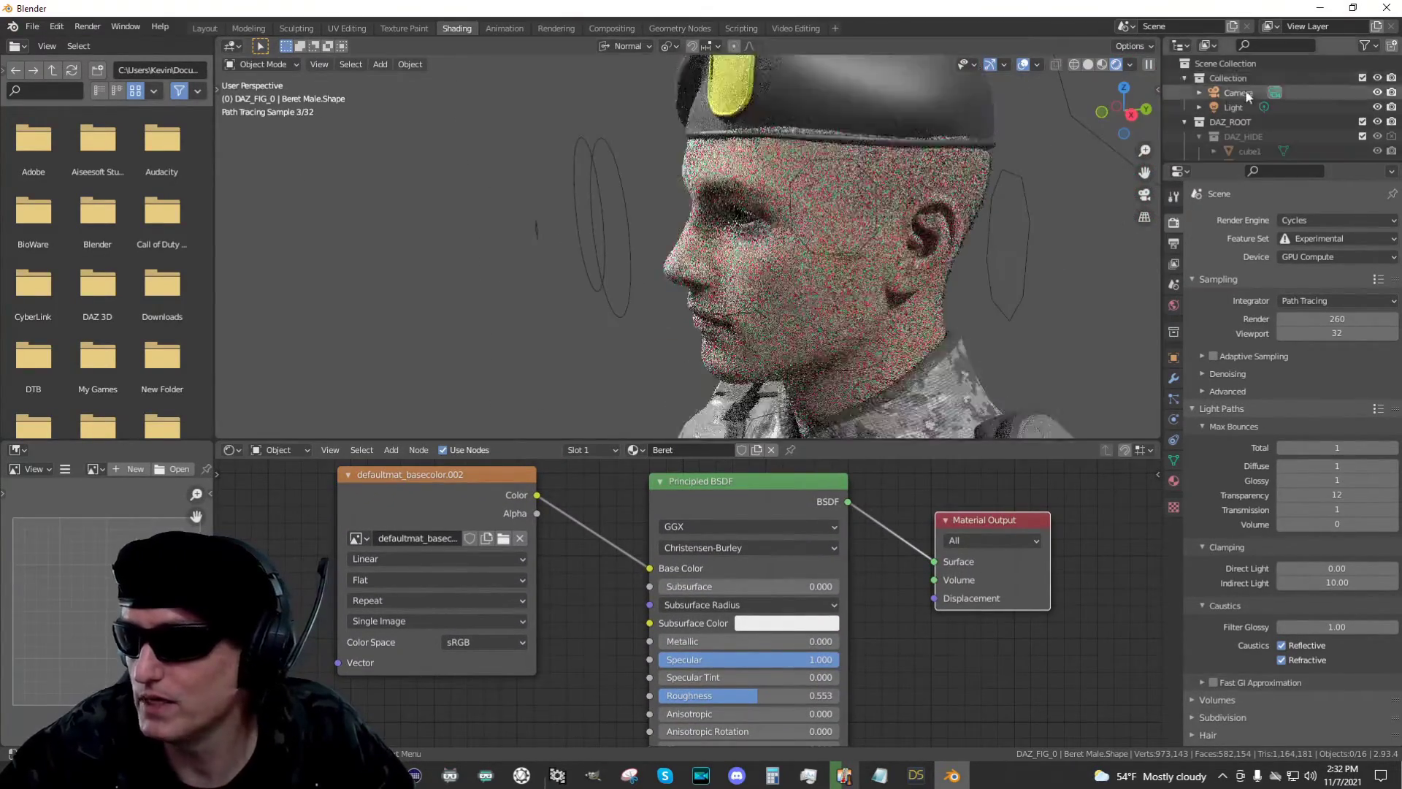
scroll(1251, 116, "down", 5)
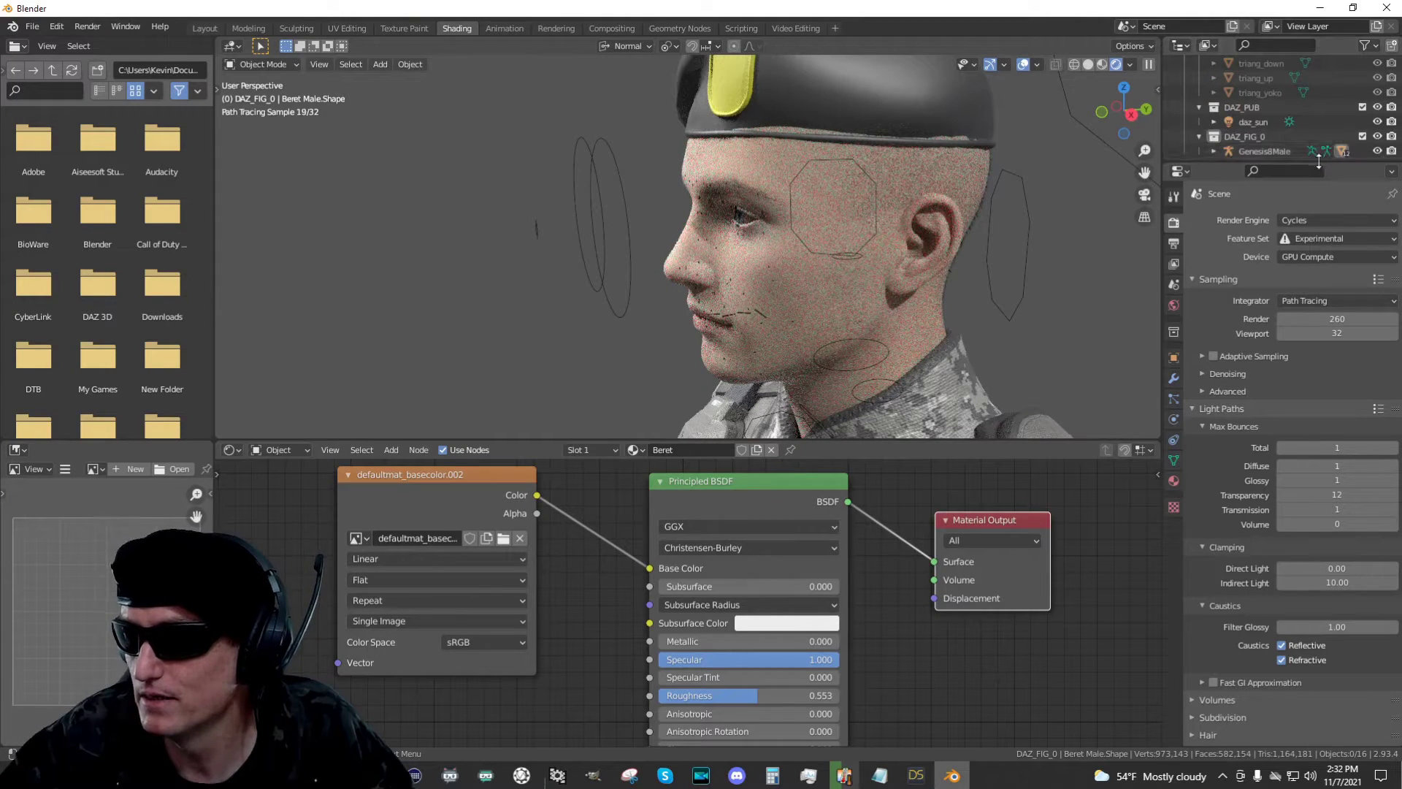
left_click_drag(1319, 163, 1319, 369)
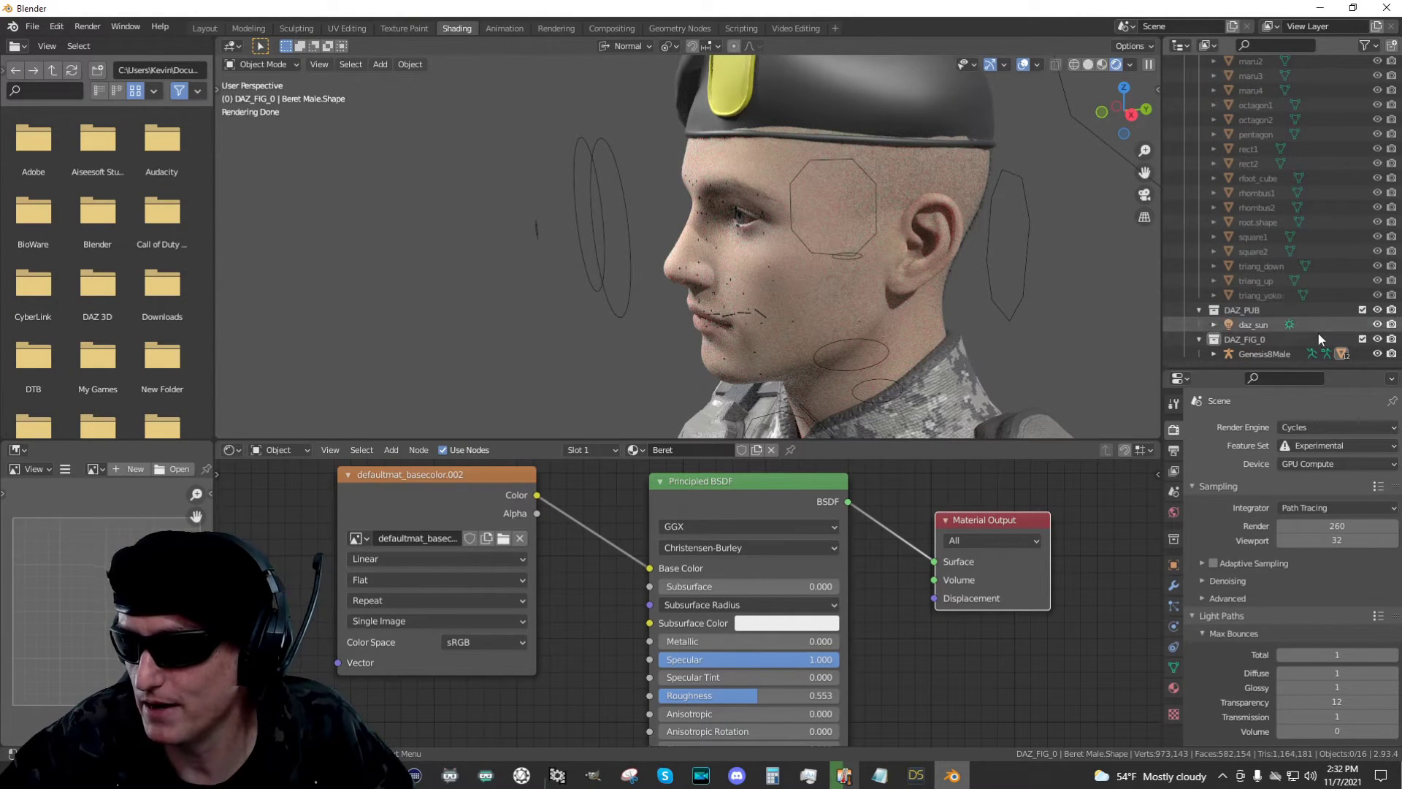
Expand Genesis8Male, select LI_Crew_Cut_Hair_1440012.Shape, and pan to its texture and Uber nodes
left_click(1214, 353)
scroll(1295, 314, "down", 7)
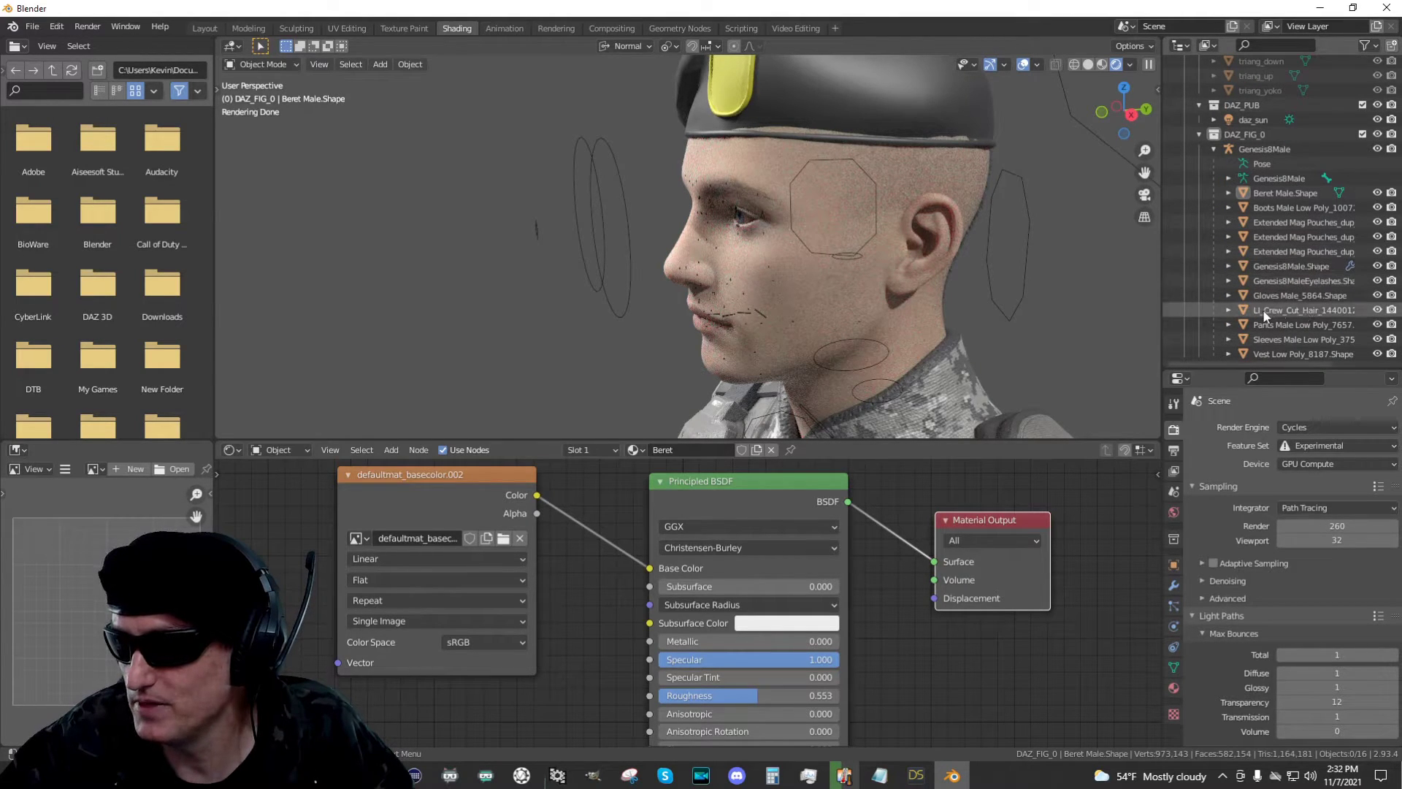
left_click(1309, 310)
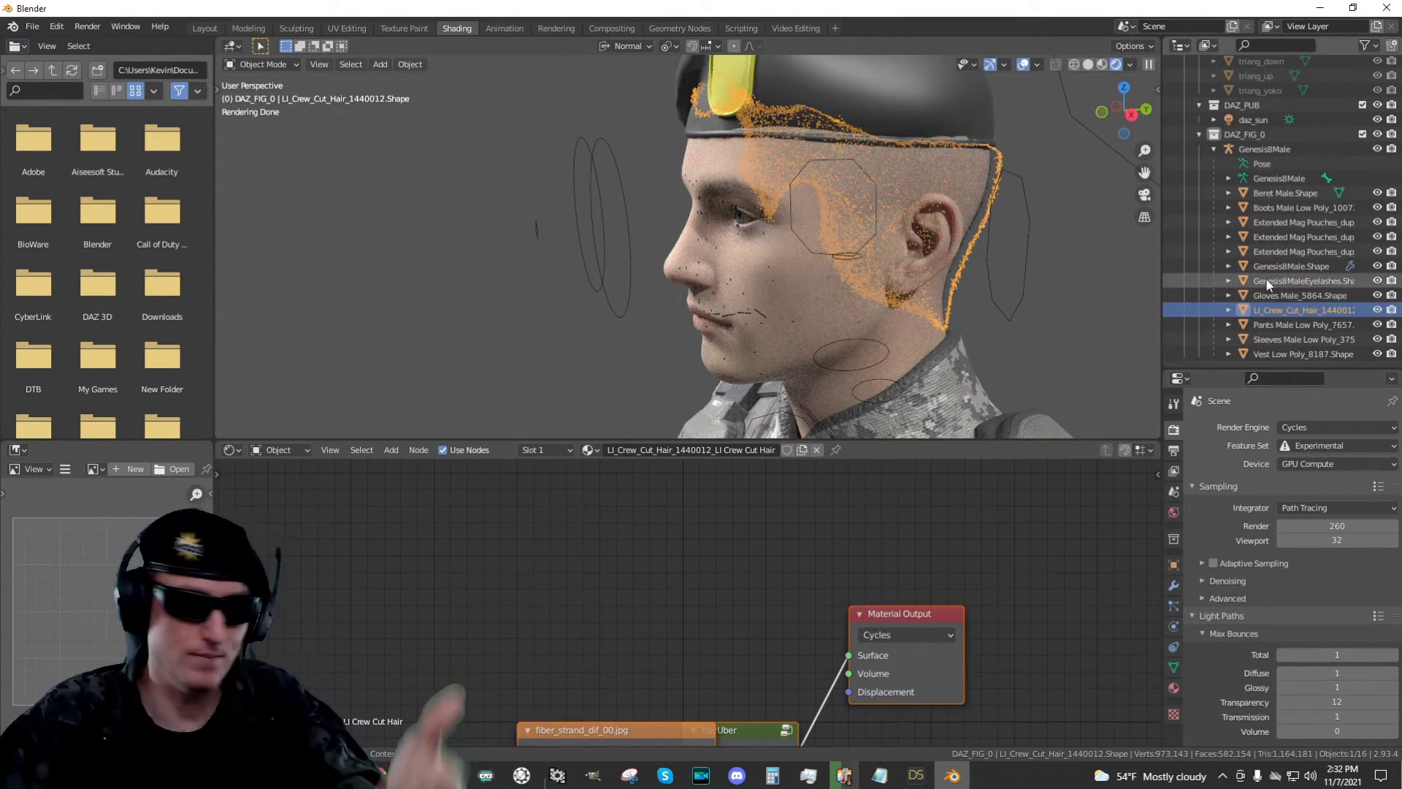
middle_click_drag(1095, 306, 1066, 409)
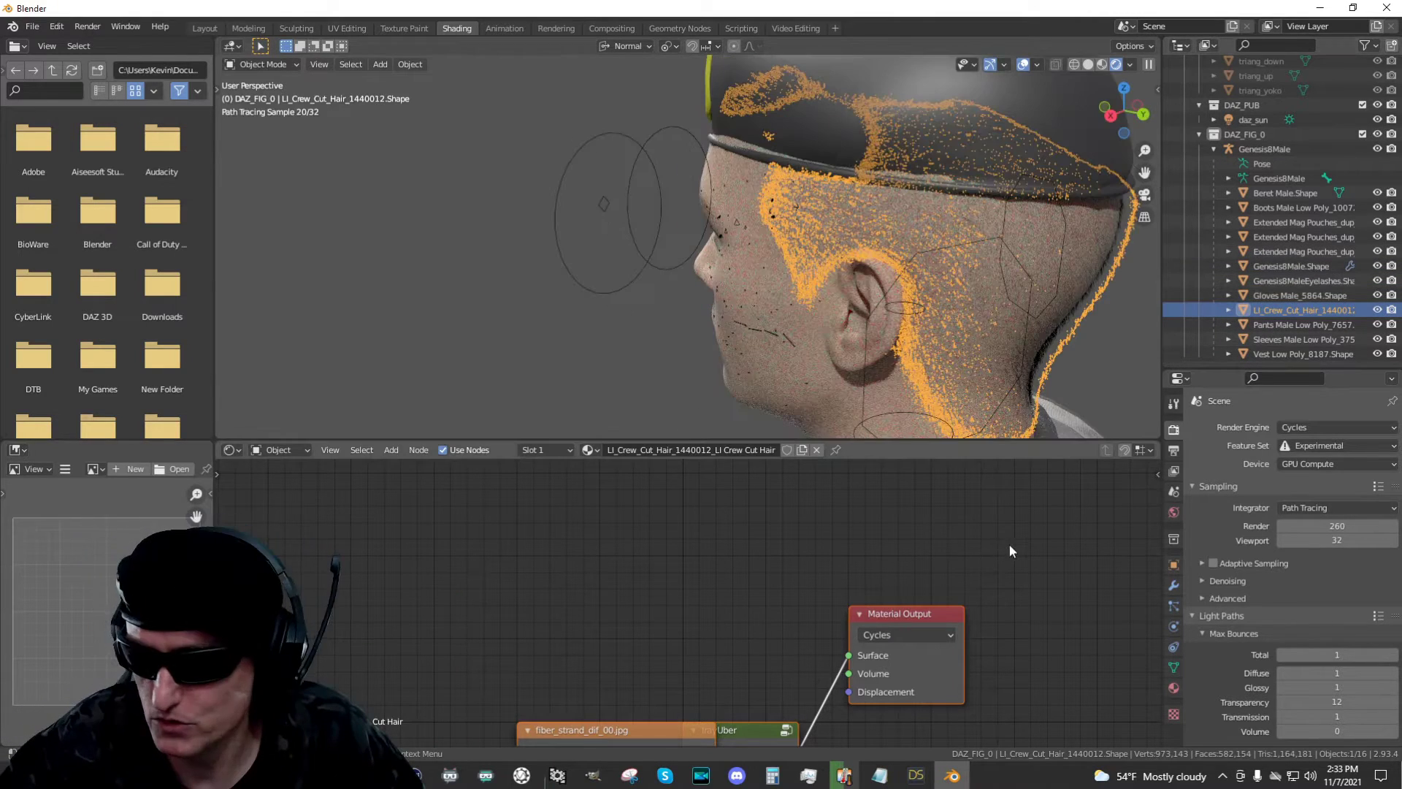
middle_click_drag(1014, 595, 968, 646)
left_click_drag(571, 494, 418, 500)
Browse the hair's fiber_strand texture files, then cancel the file browser
left_click(488, 557)
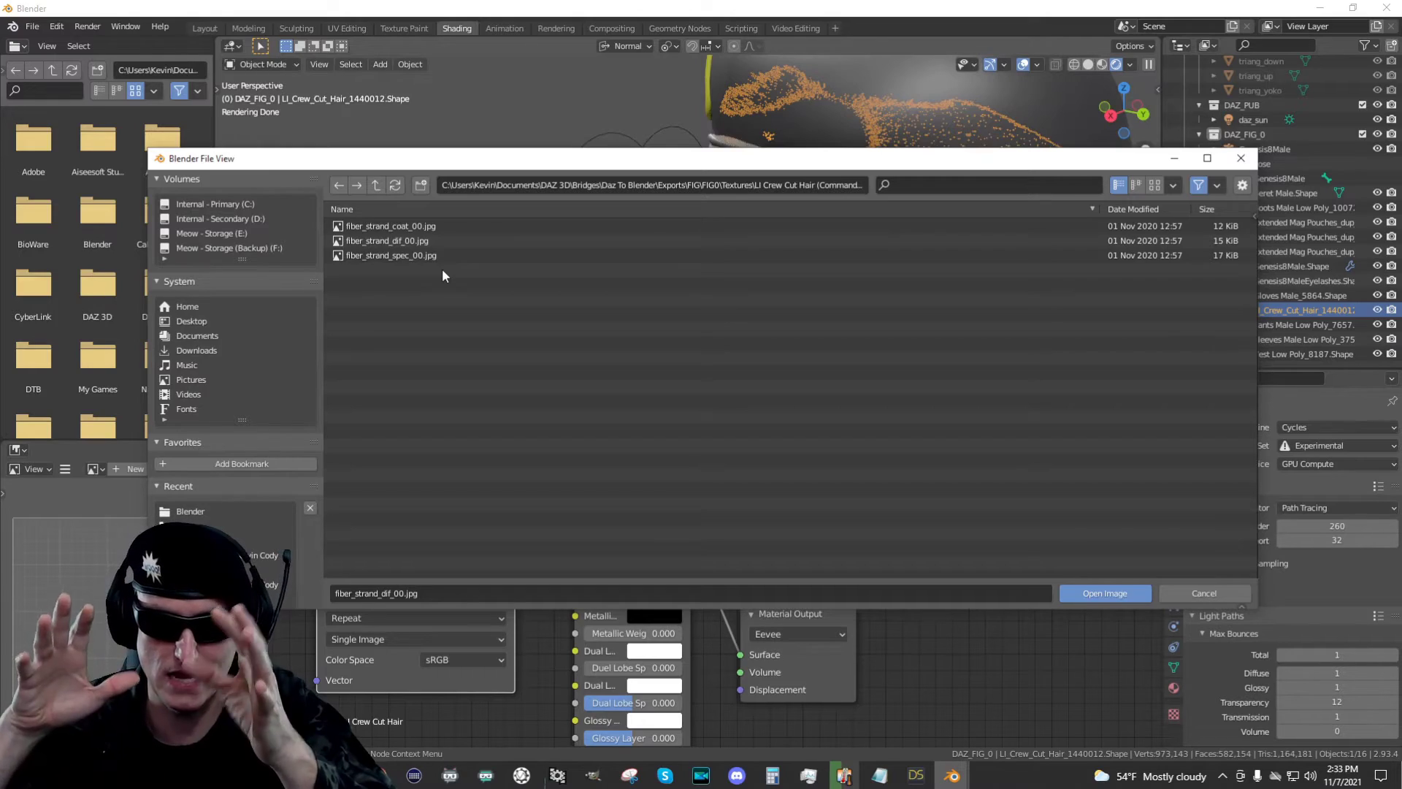
left_click(1241, 158)
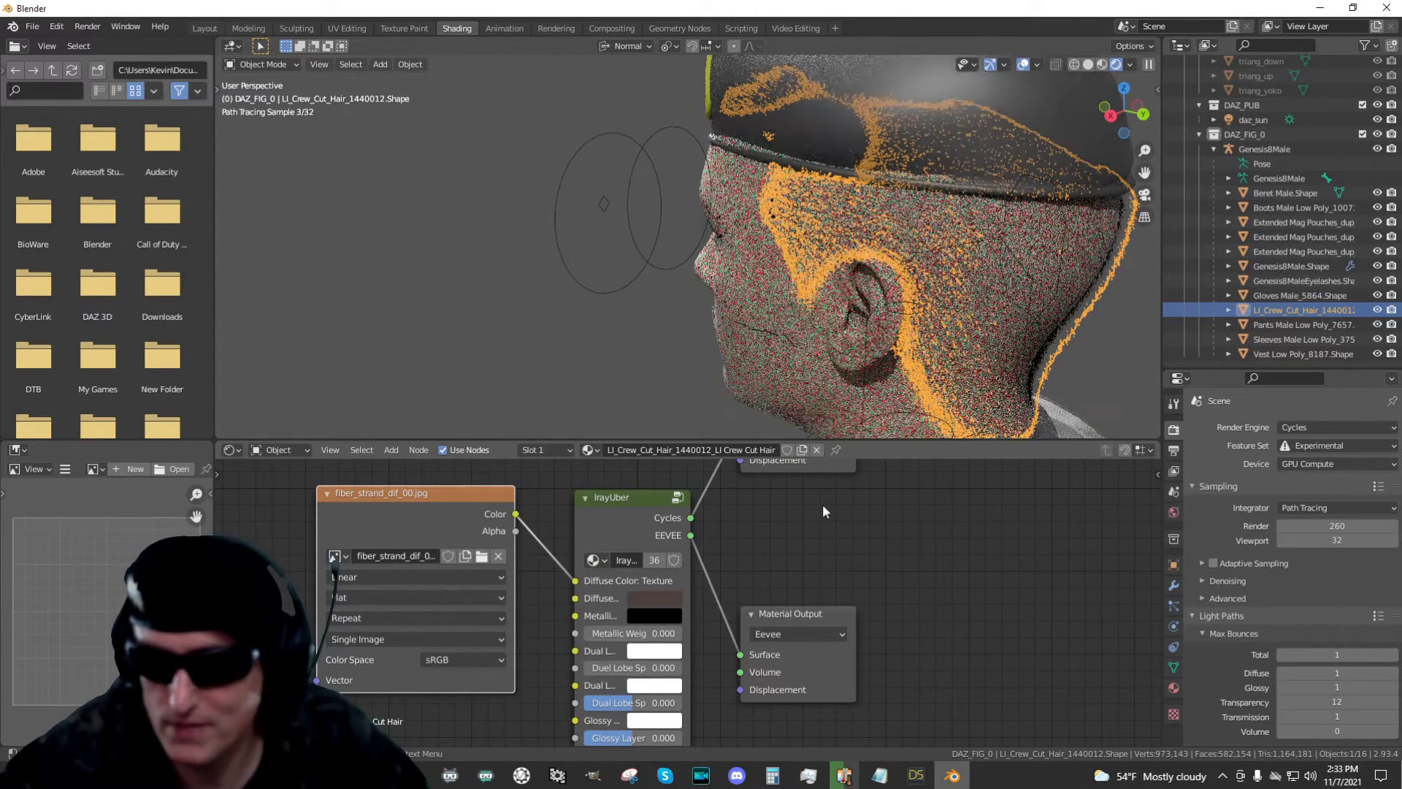
scroll(822, 503, "down", 3)
Stack the Cycles Material Output node above the Eevee one
left_click_drag(771, 468, 768, 543)
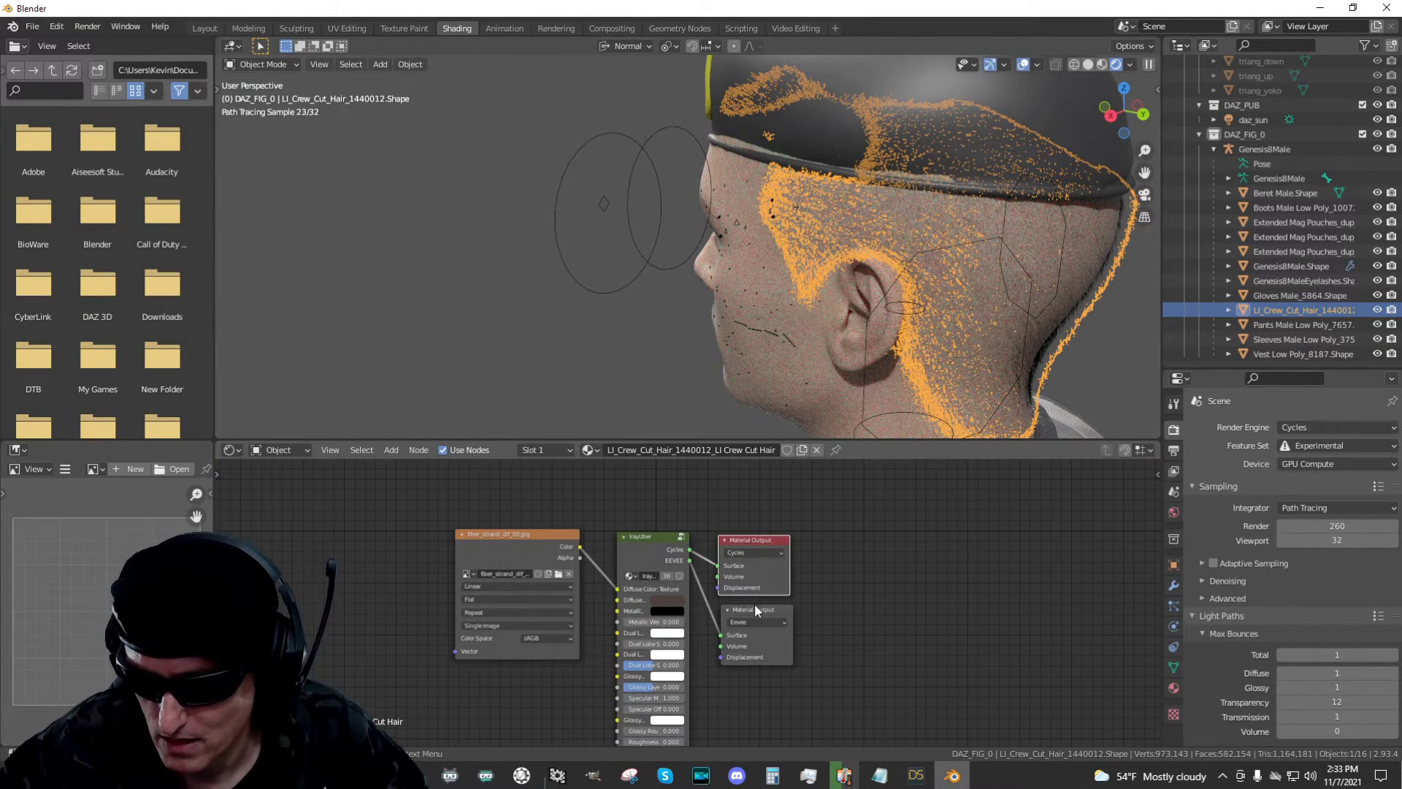
left_click_drag(755, 609, 753, 613)
scroll(852, 587, "up", 3)
Raise the IrayUber node's Cutout Opacity from 0.000 to 1.000, then select the Genesis8Male armature
mouse_move(964, 612)
middle_mouse_down()
mouse_move(965, 490)
mouse_move(965, 736)
mouse_move(971, 642)
middle_mouse_up()
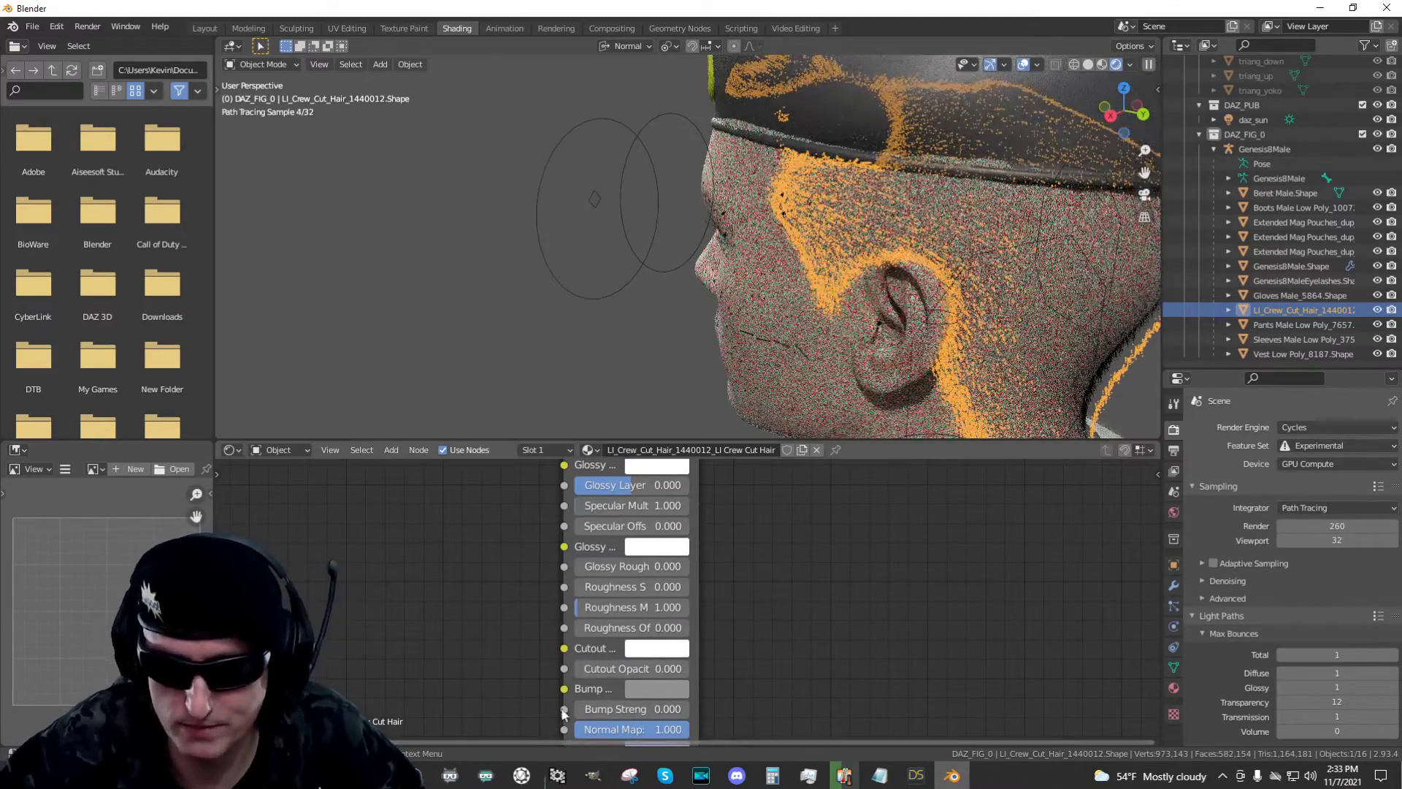
scroll(616, 669, "down", 1)
scroll(827, 655, "down", 1)
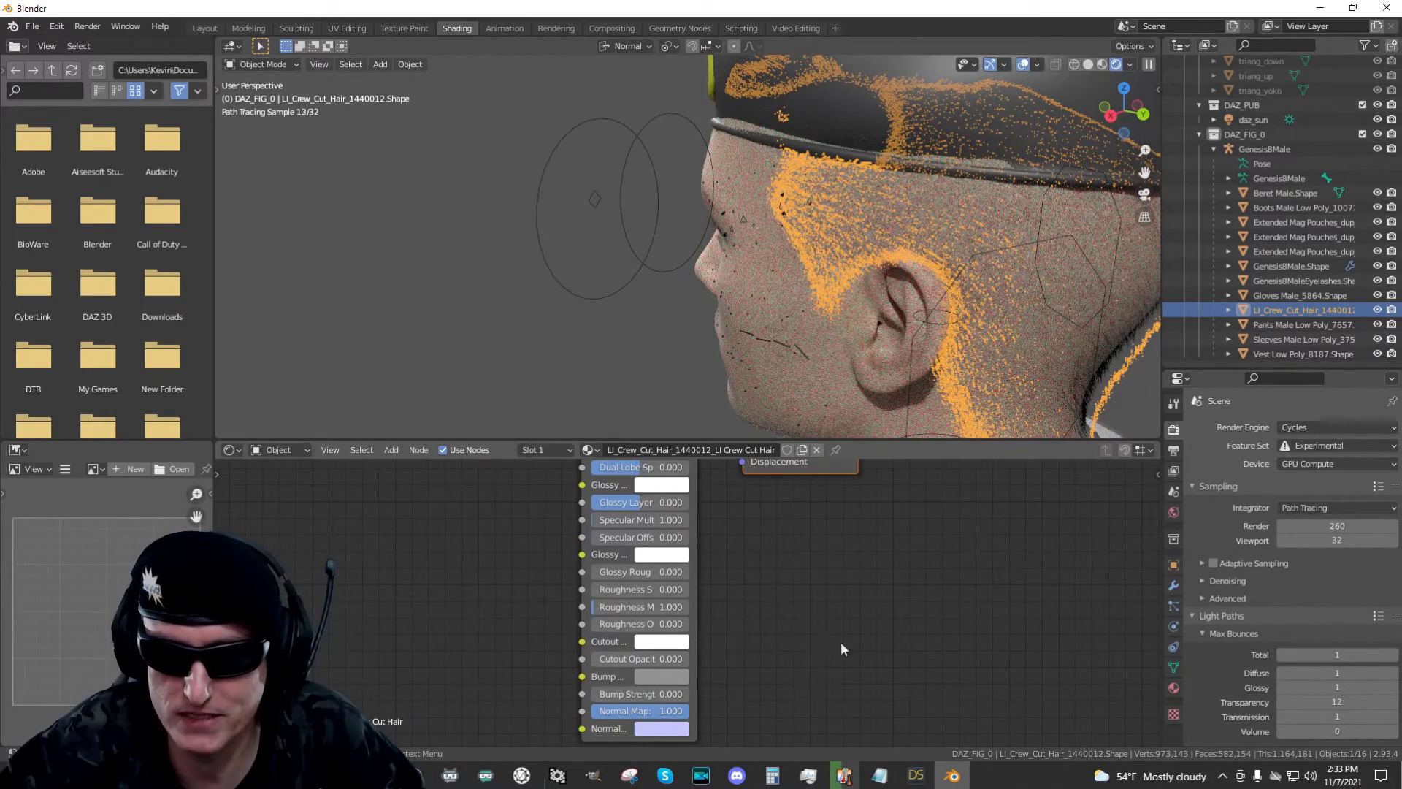
middle_click_drag(611, 235, 606, 260)
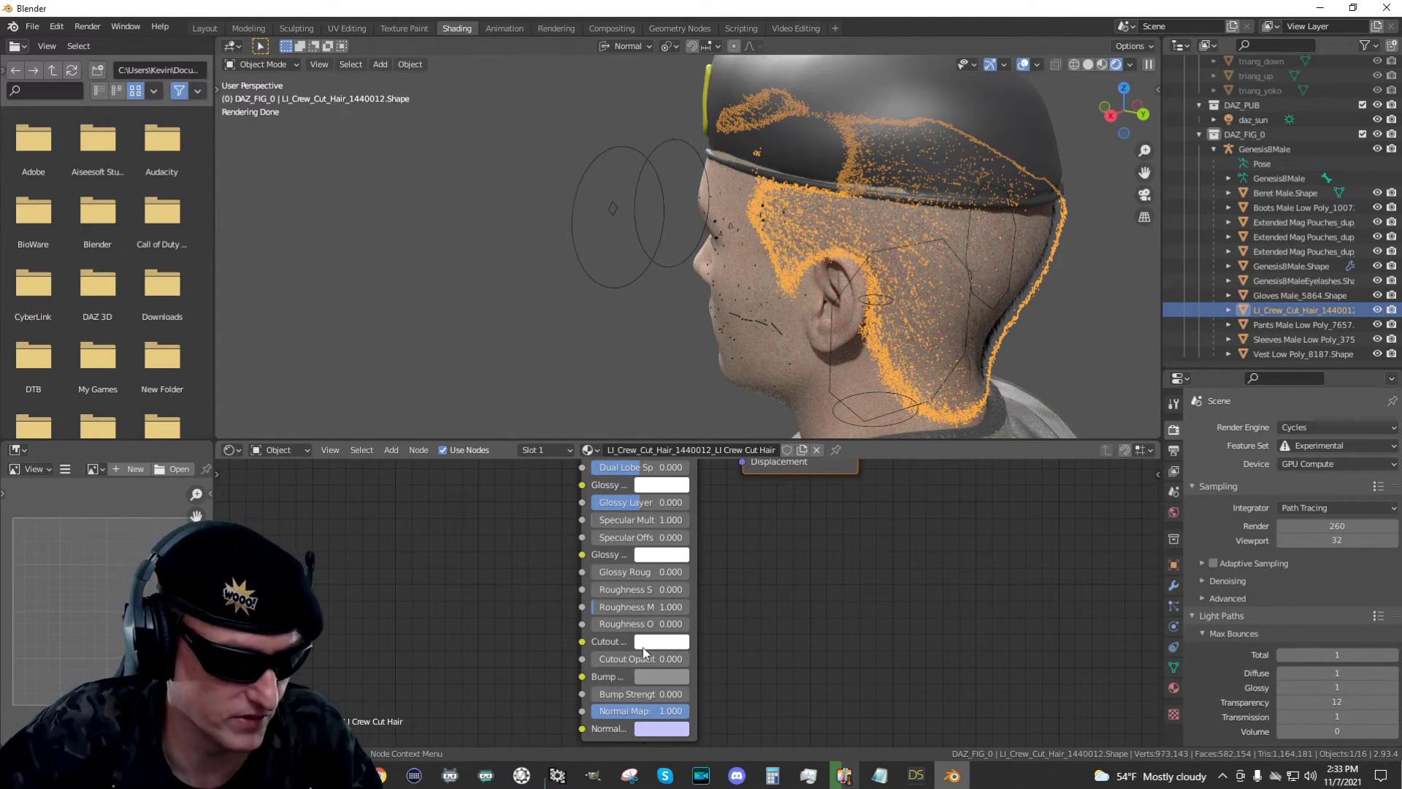
left_click_drag(615, 659, 712, 630)
left_click(572, 216)
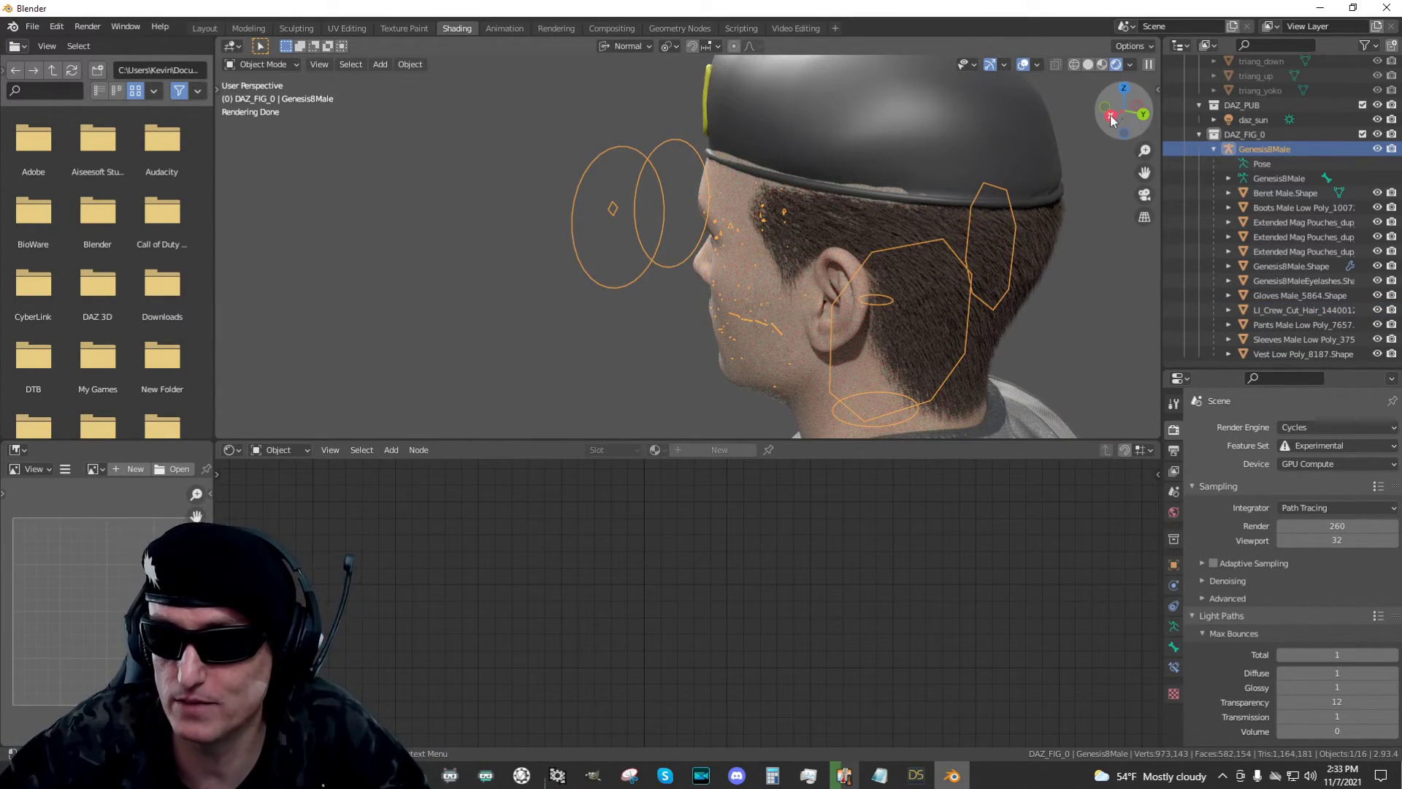
Reselect LI_Crew_Cut_Hair, view the head's side profile, and show the node headers and material outputs
mouse_move(1124, 111)
left_mouse_down()
mouse_move(1046, 121)
mouse_move(1137, 114)
mouse_move(1095, 117)
left_mouse_up()
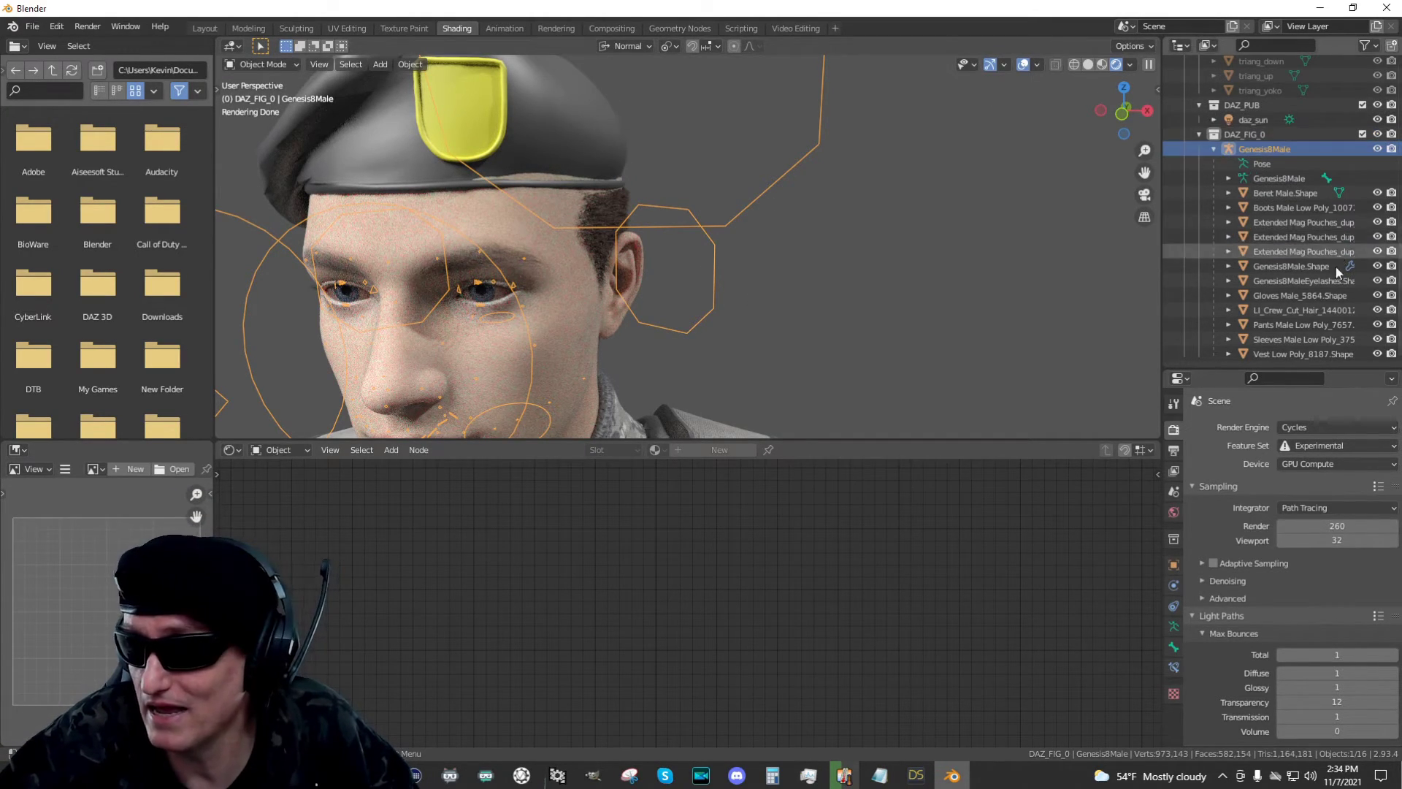
left_click(1330, 308)
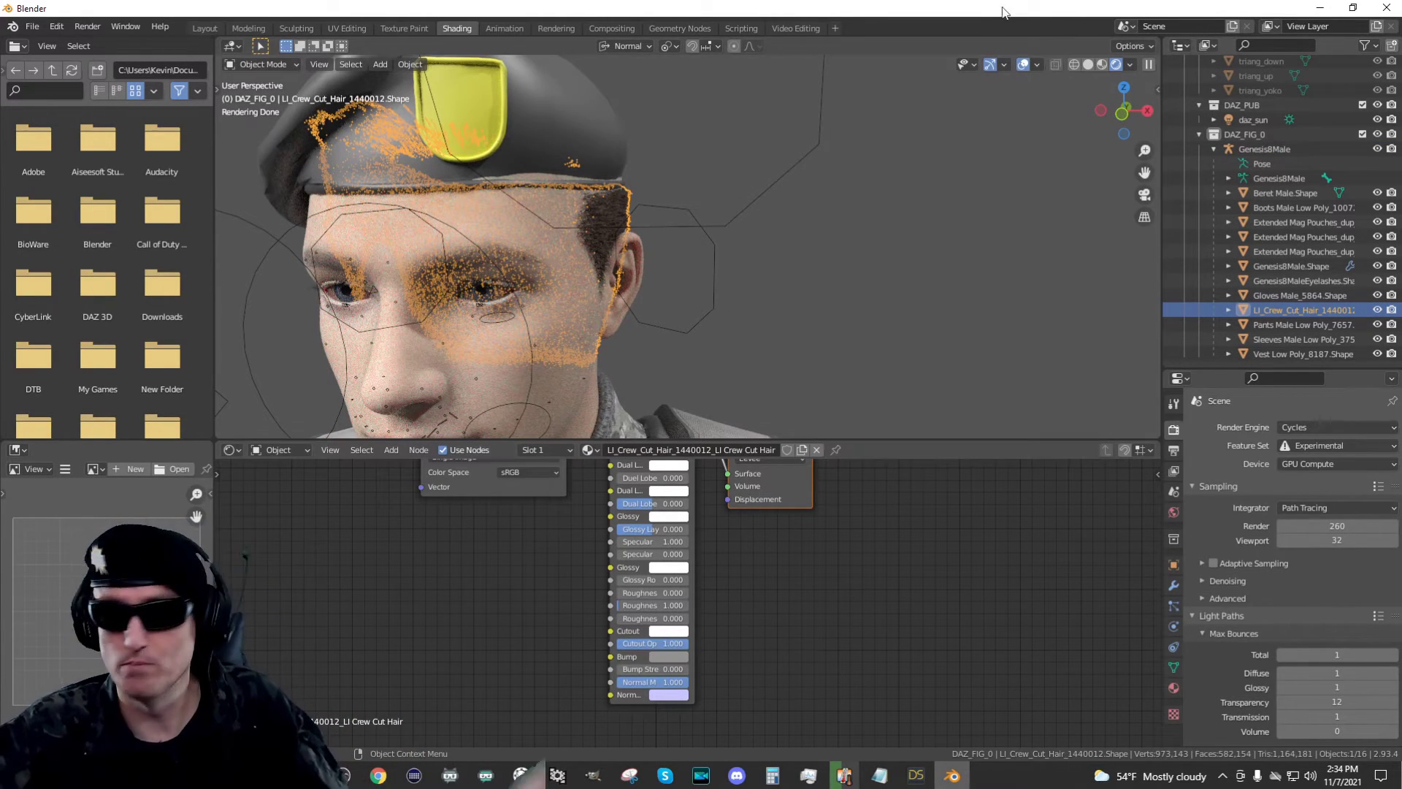
left_click(874, 144)
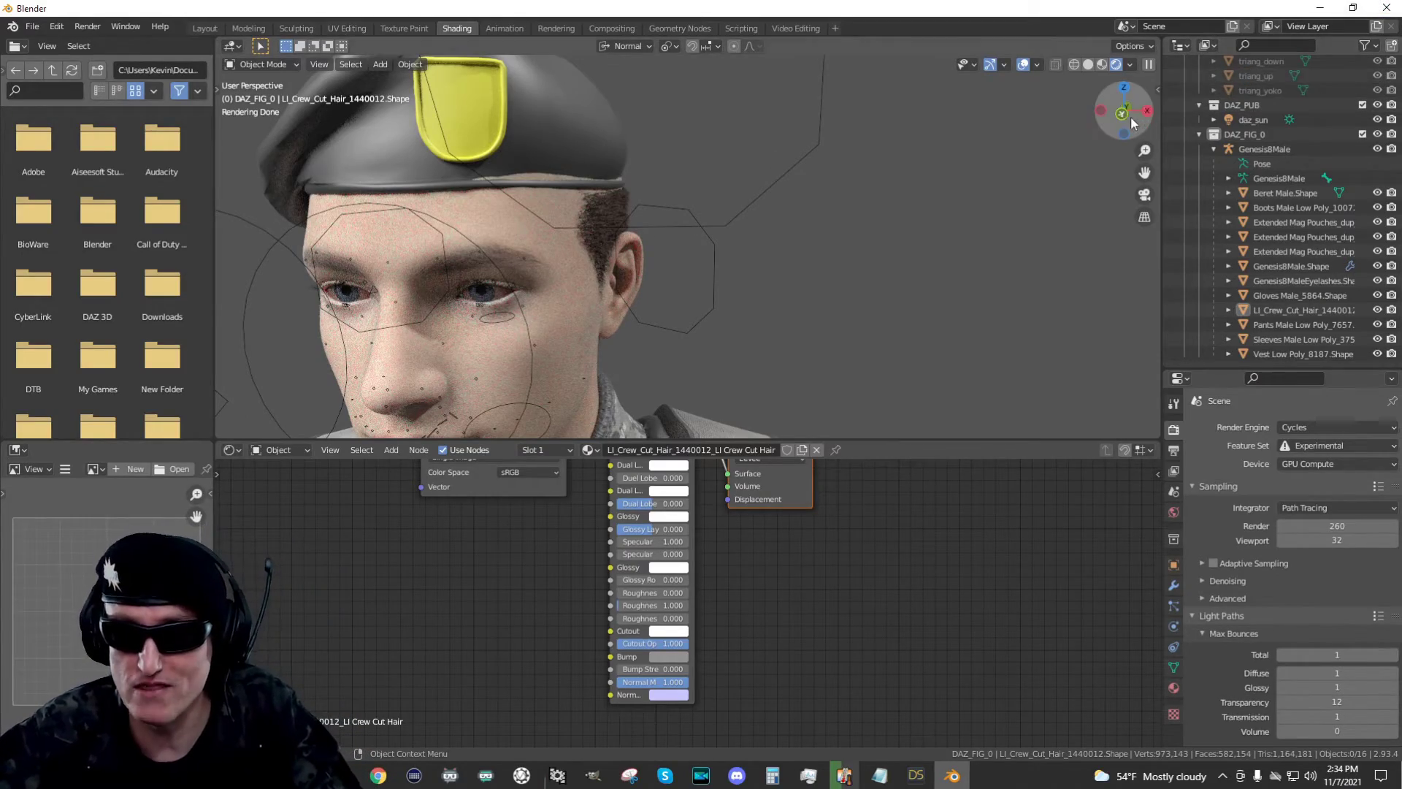
left_click_drag(1128, 111, 1198, 111)
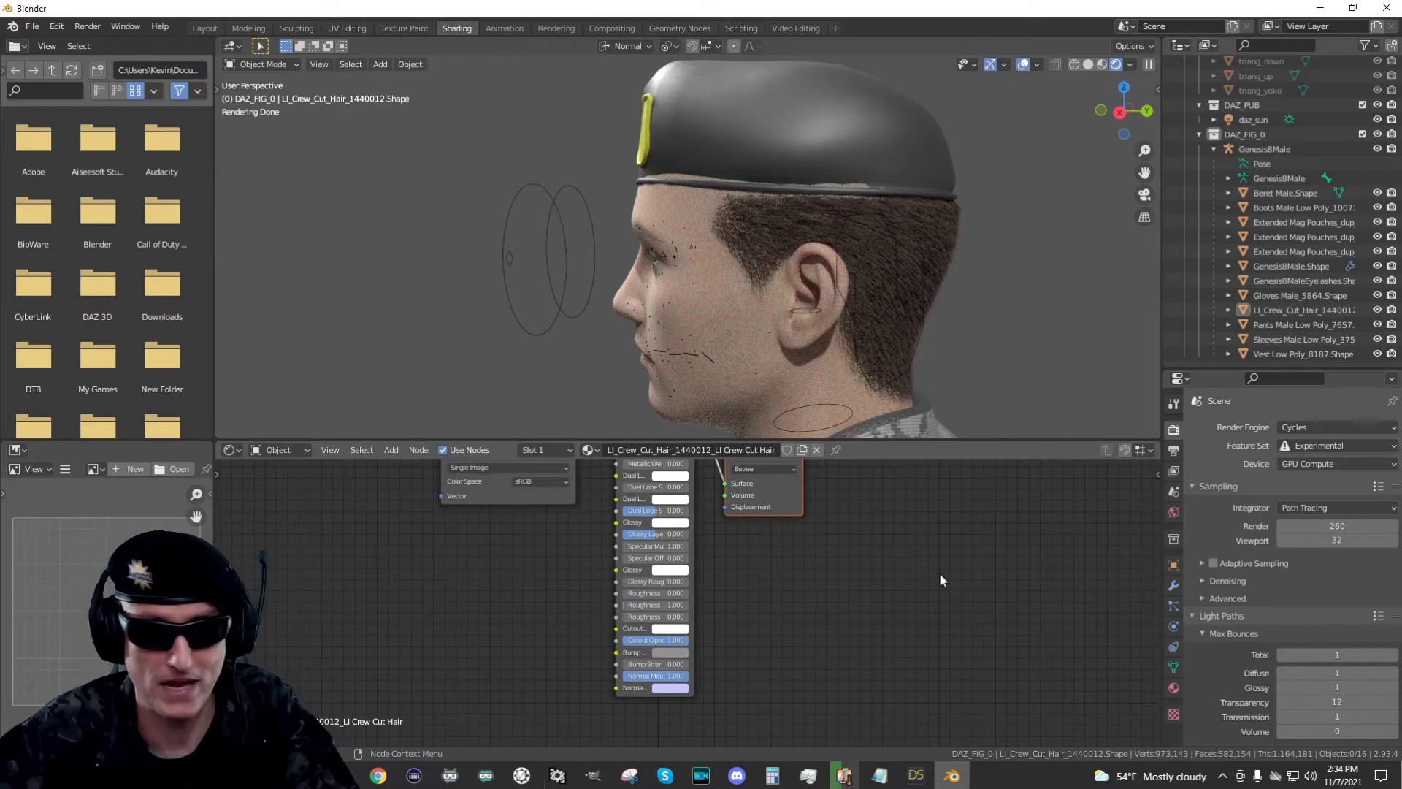
middle_click_drag(952, 567, 923, 709)
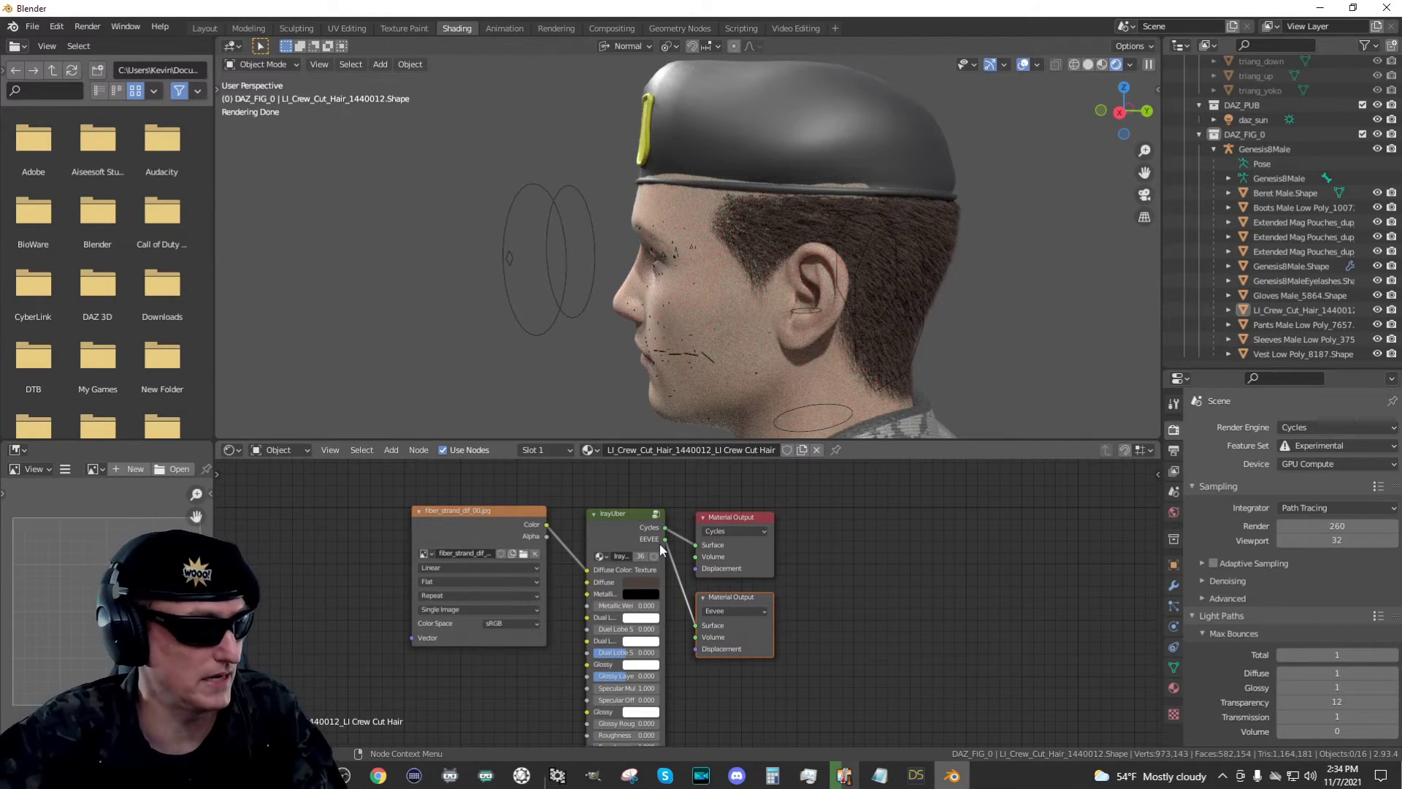